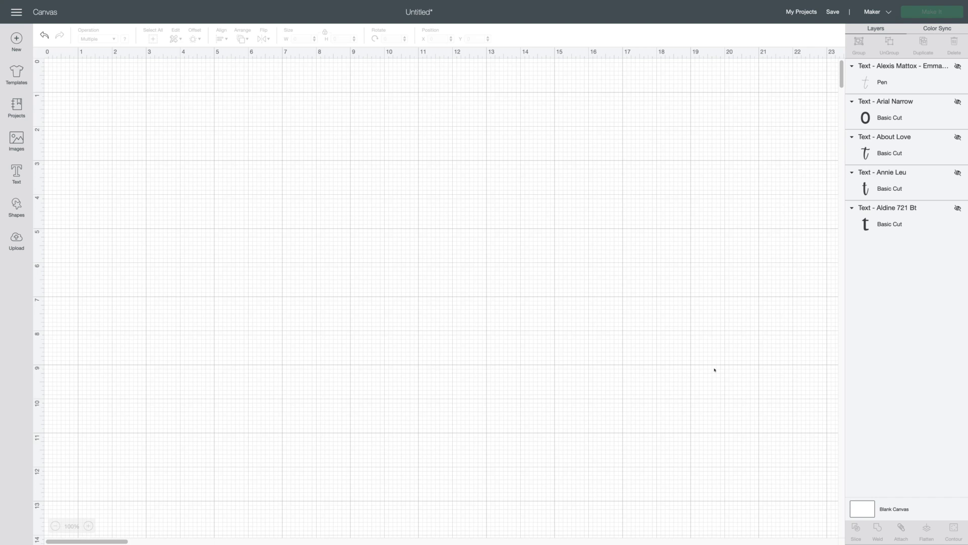
Add a new text box and choose Aldine 721 BT from the kerned-only font list
click(15, 174)
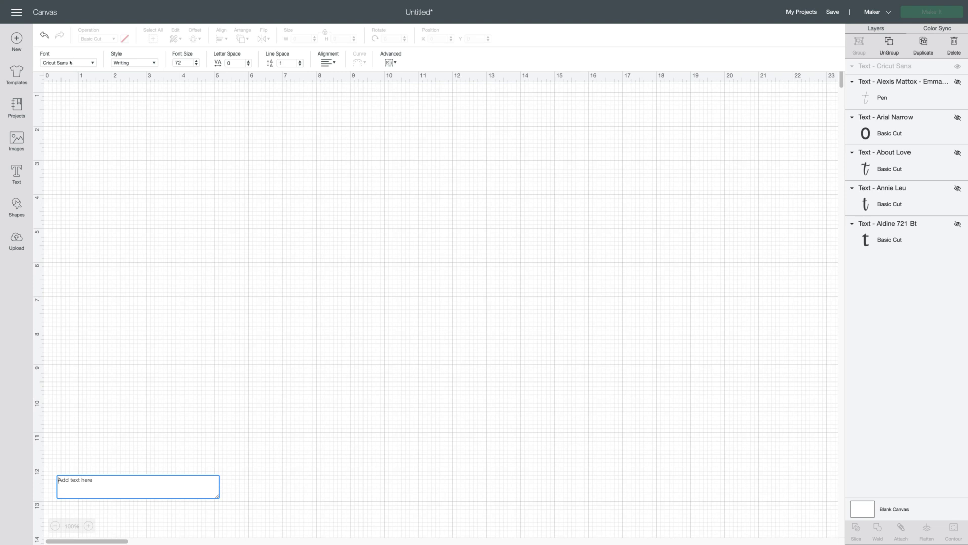
click(71, 63)
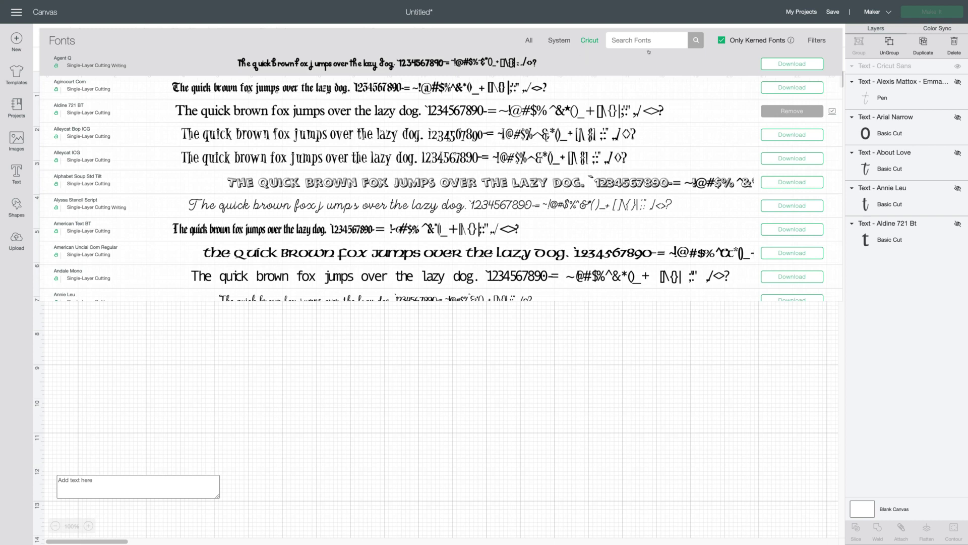
click(722, 40)
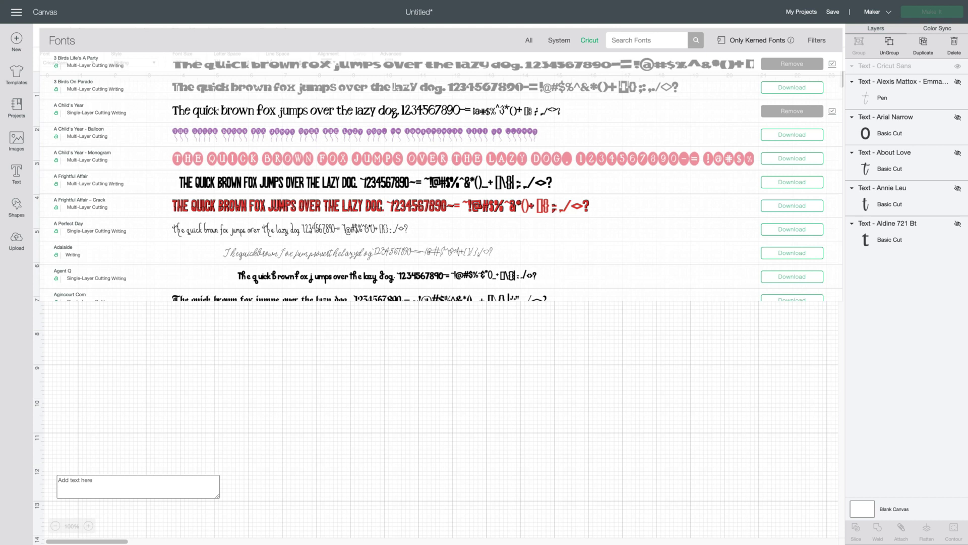
click(721, 40)
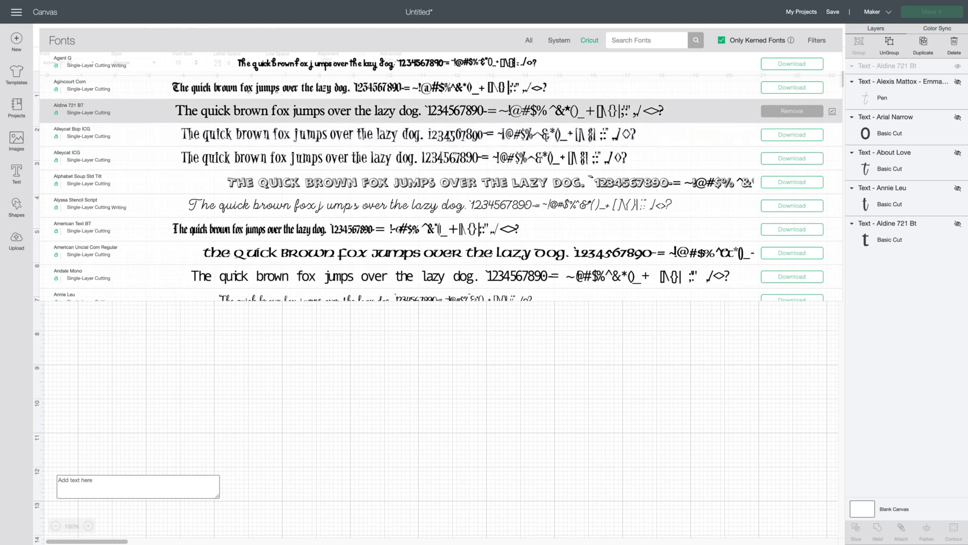
Enter 'this is a kerned font' and scale it to about 6.5 inches wide near the canvas top
click(527, 113)
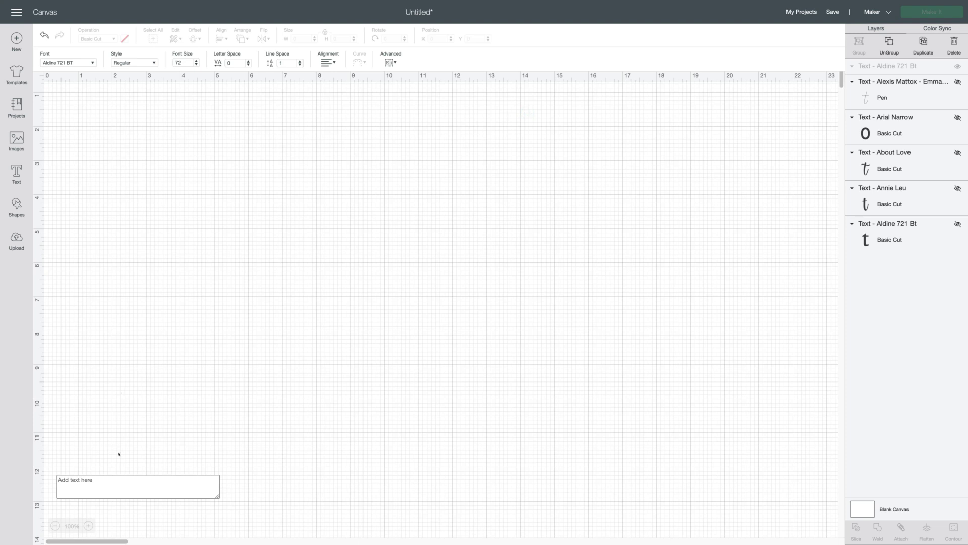
click(116, 483)
text(this )
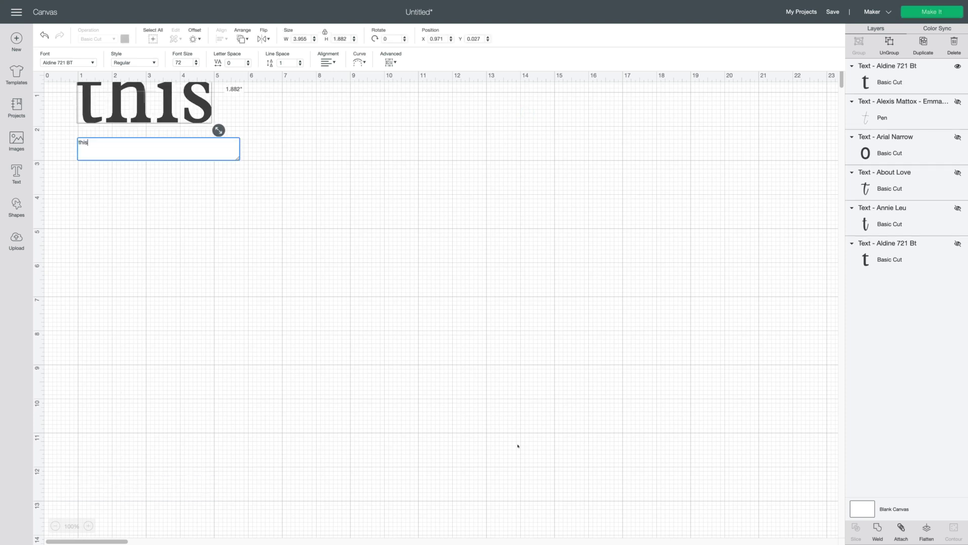
text(is)
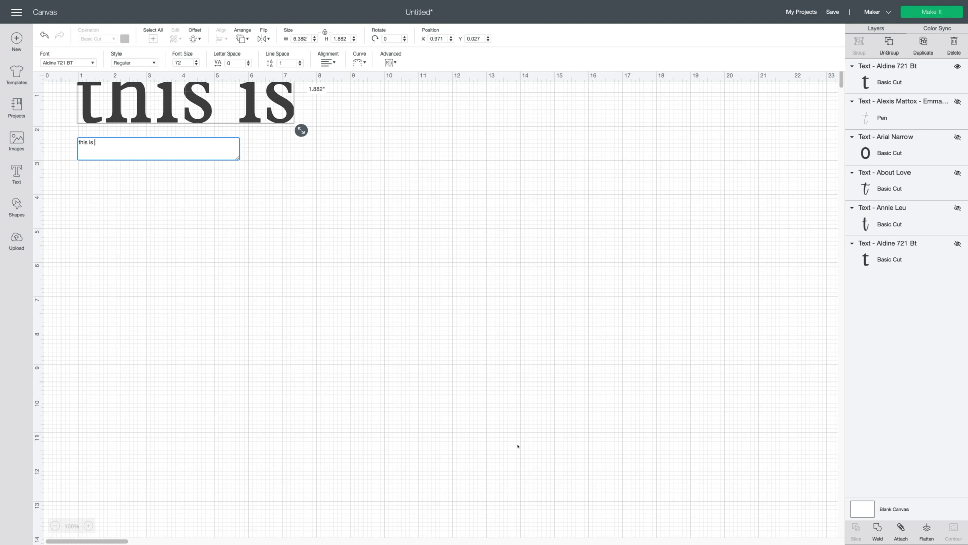
text( a kerned f)
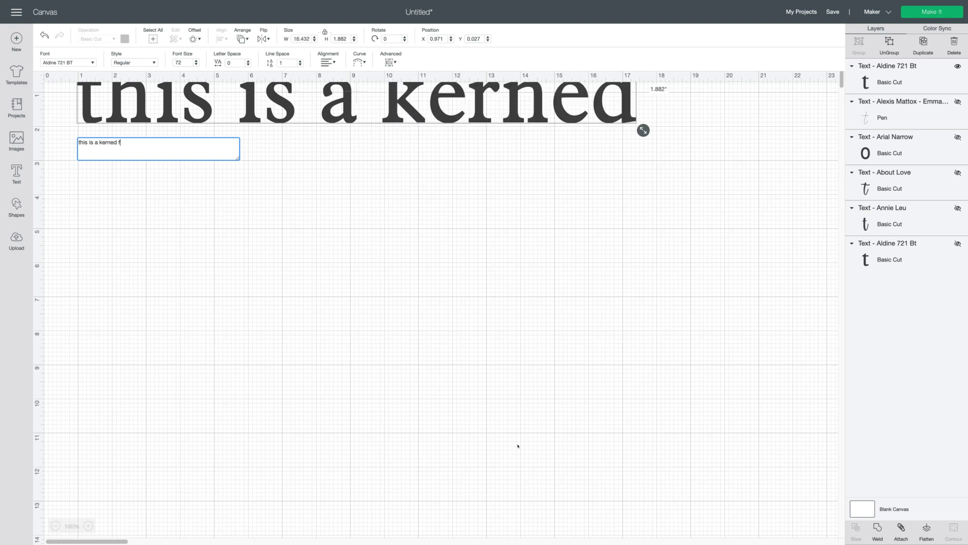
text(ont)
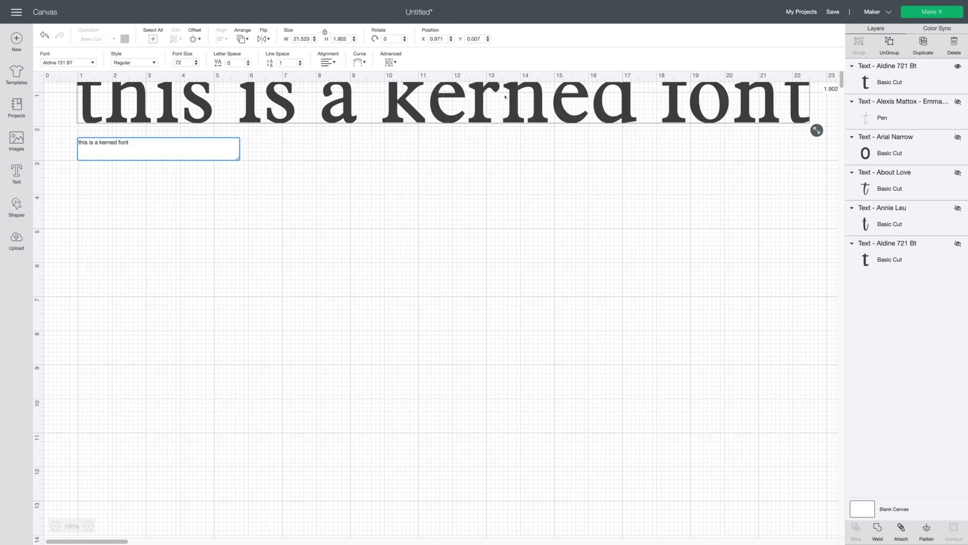
drag(505, 96, 484, 192)
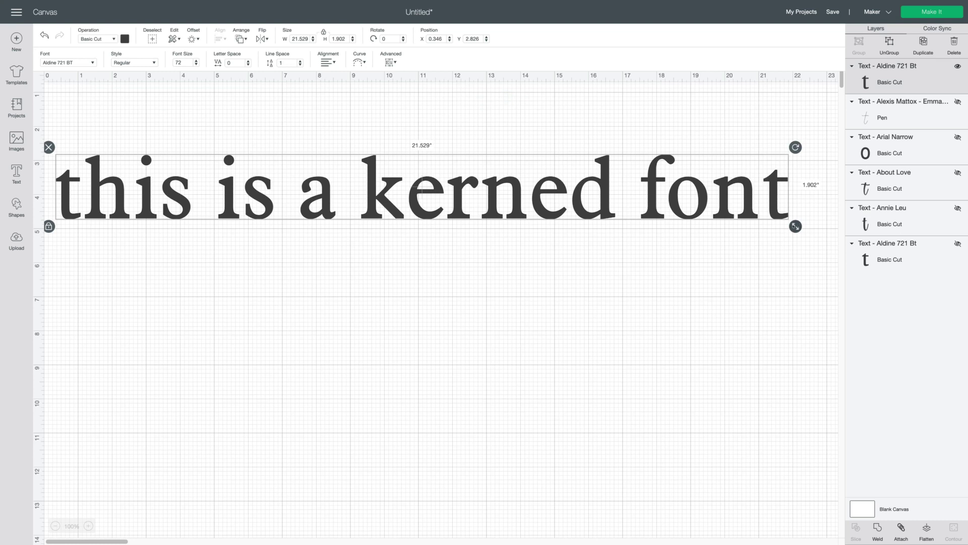
drag(795, 227, 284, 181)
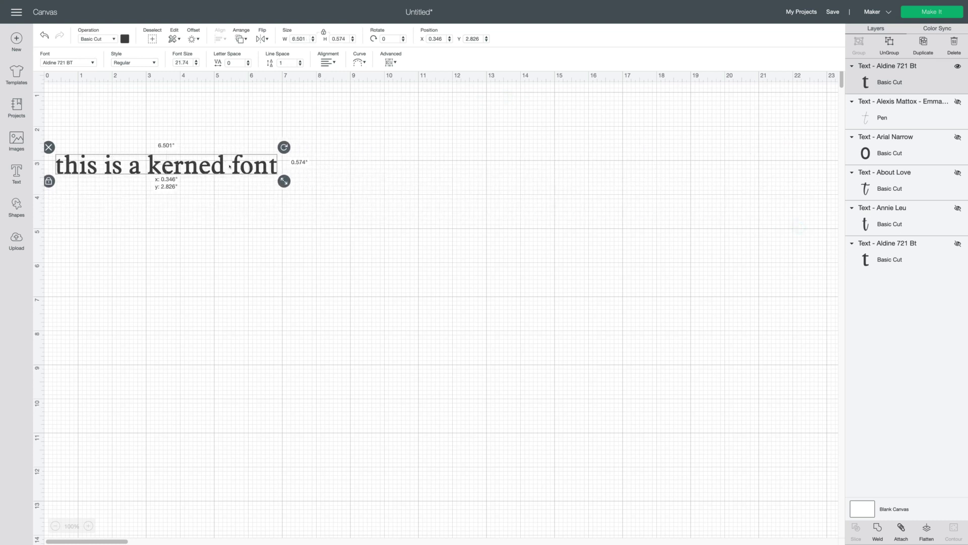
drag(230, 166, 367, 165)
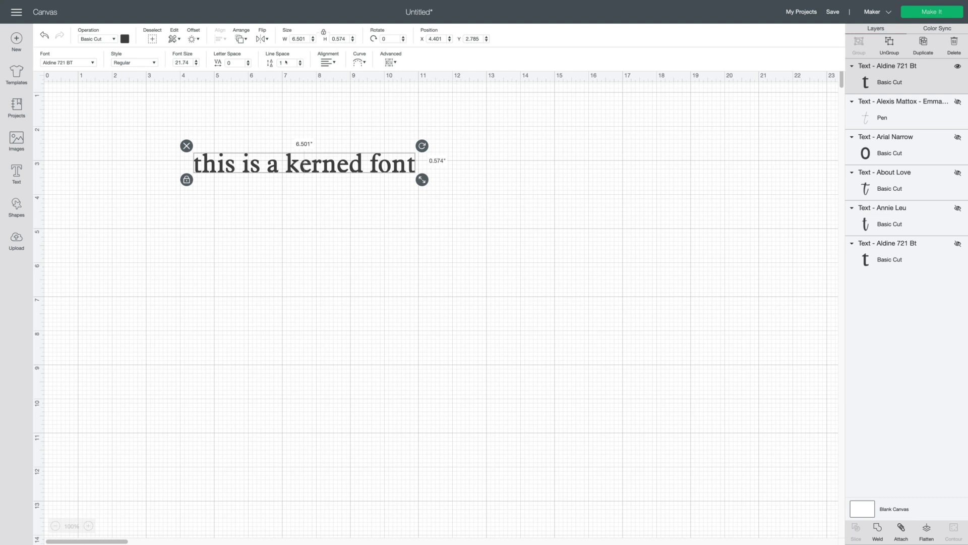
click(450, 261)
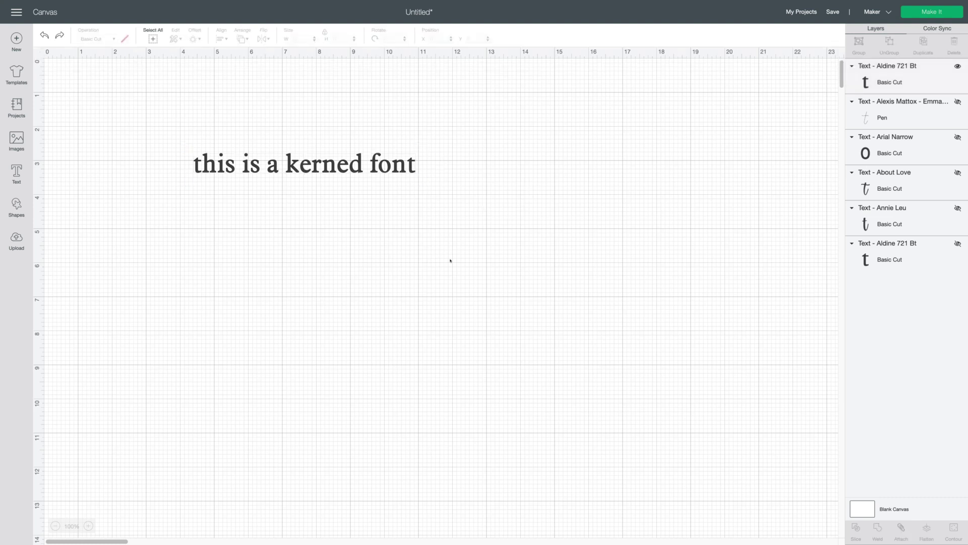
Add a second text line 'this is a kerning font' in the Annie Leu font
click(15, 173)
click(80, 61)
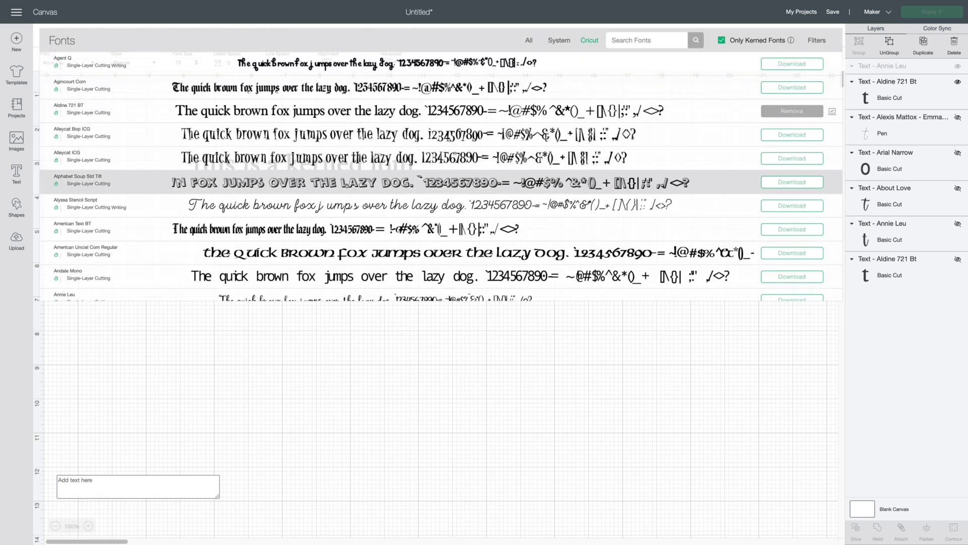
scroll(434, 237, down, 2)
click(356, 237)
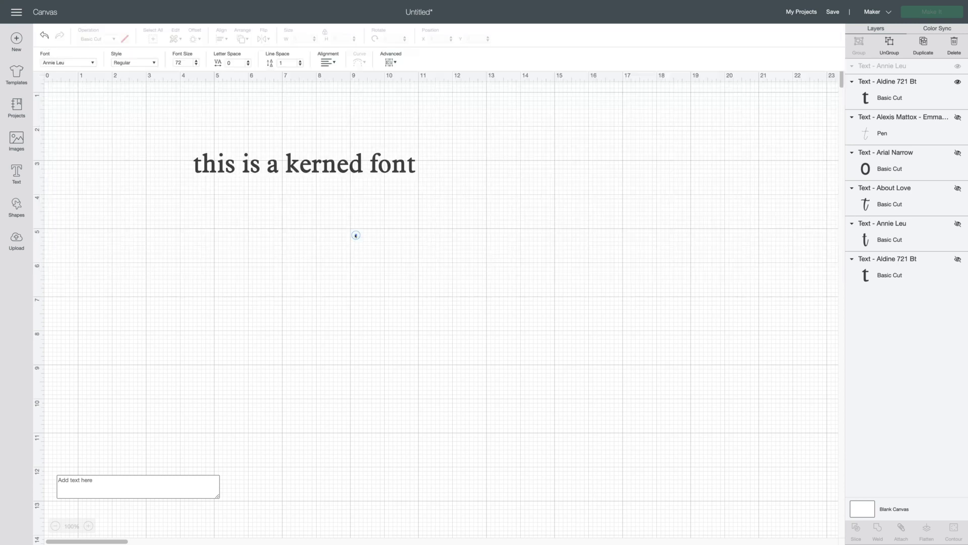
click(173, 478)
text(this)
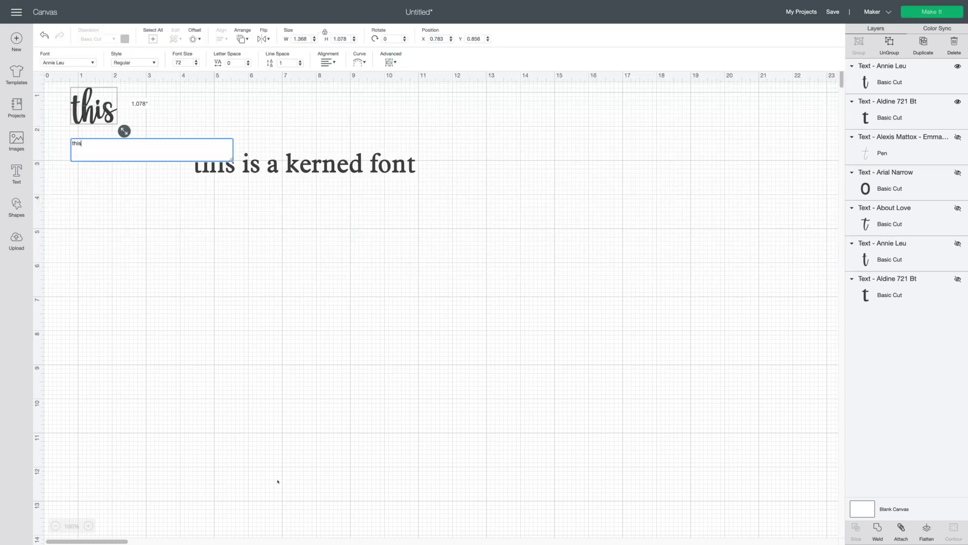
text( is a)
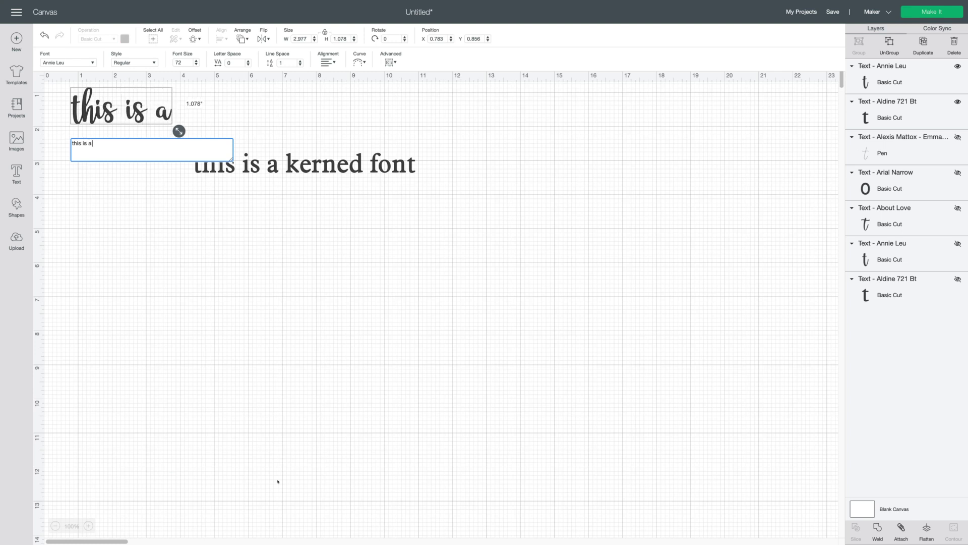
text( kerning fon)
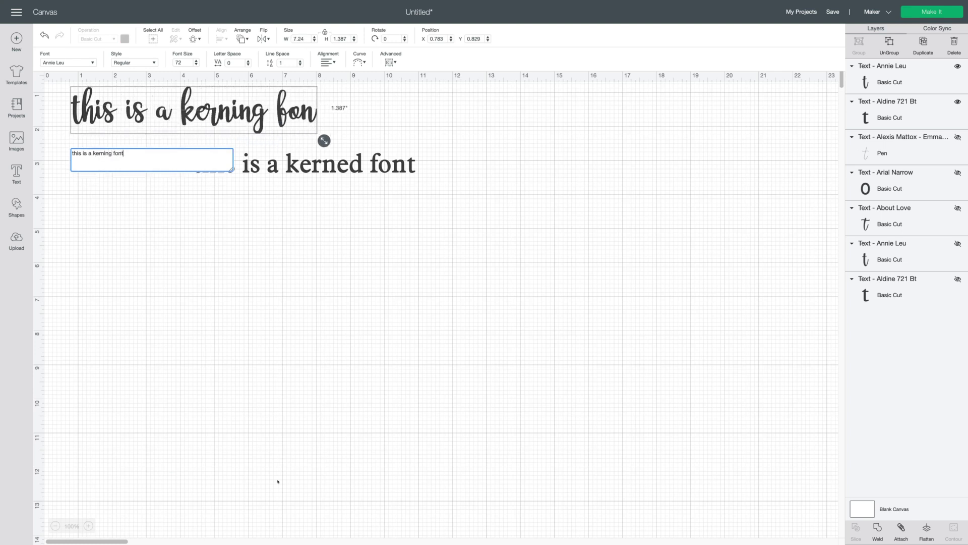
text(t)
drag(294, 146, 398, 245)
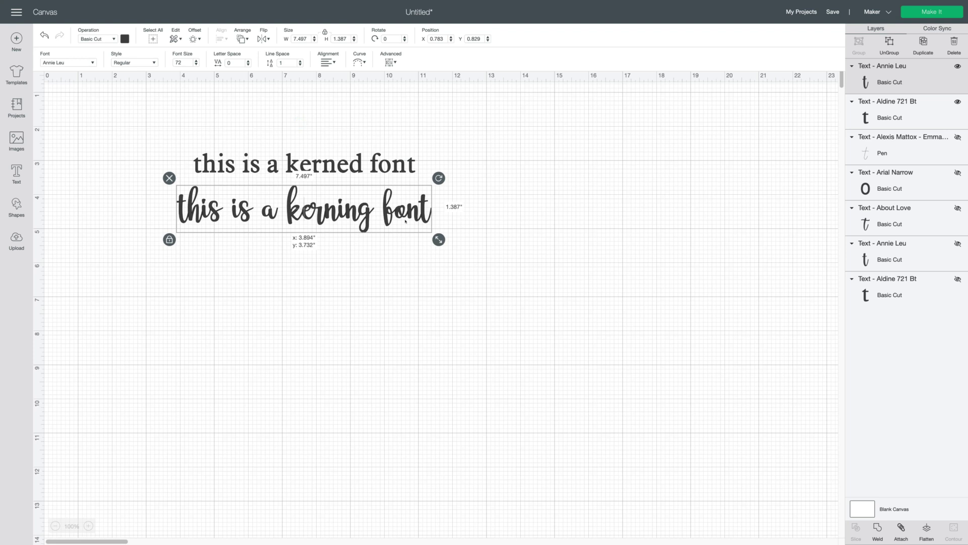
click(470, 228)
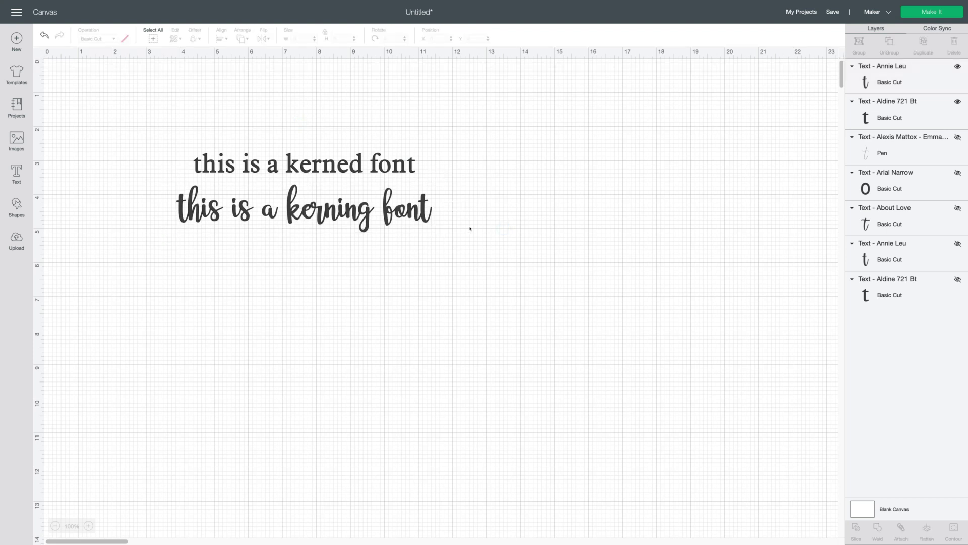
drag(403, 211, 404, 207)
click(482, 215)
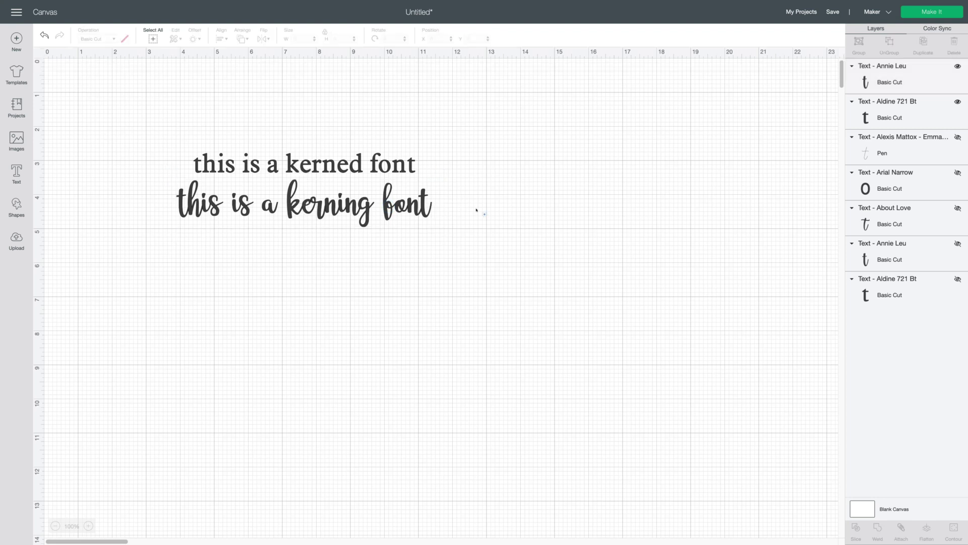
drag(137, 121, 423, 264)
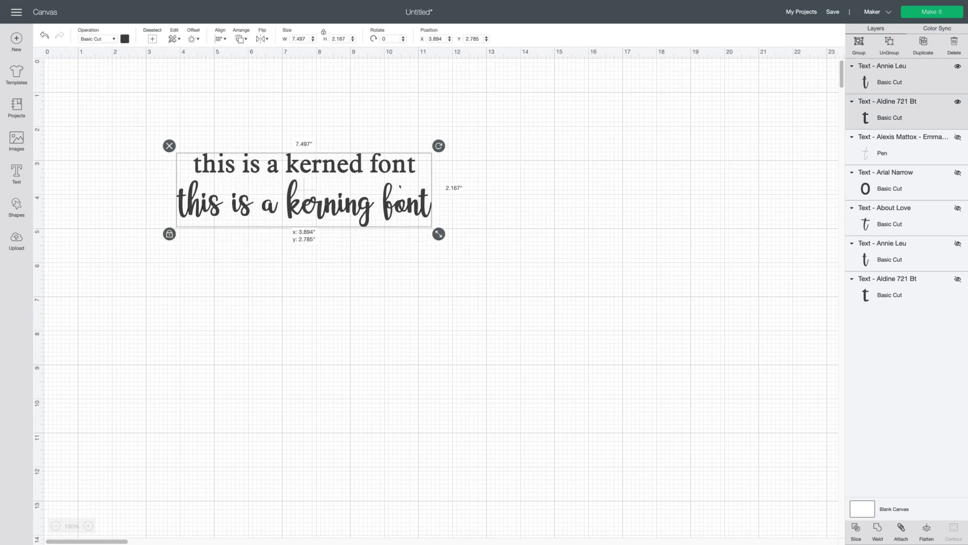
mouse_move(396, 221)
mouse_down()
mouse_move(402, 168)
mouse_move(400, 186)
mouse_up()
Add 'this is about love font' in the system font About Love below the kerning line
click(328, 262)
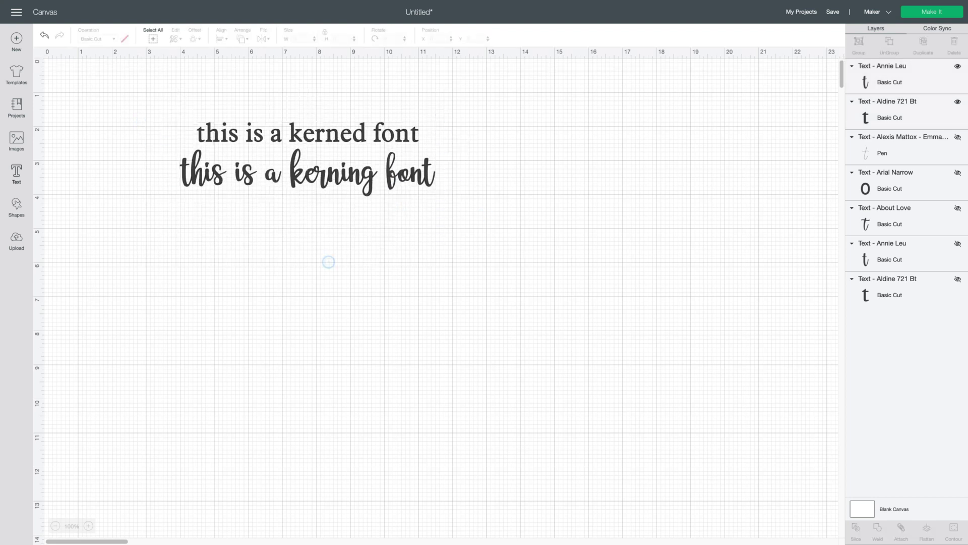
click(17, 173)
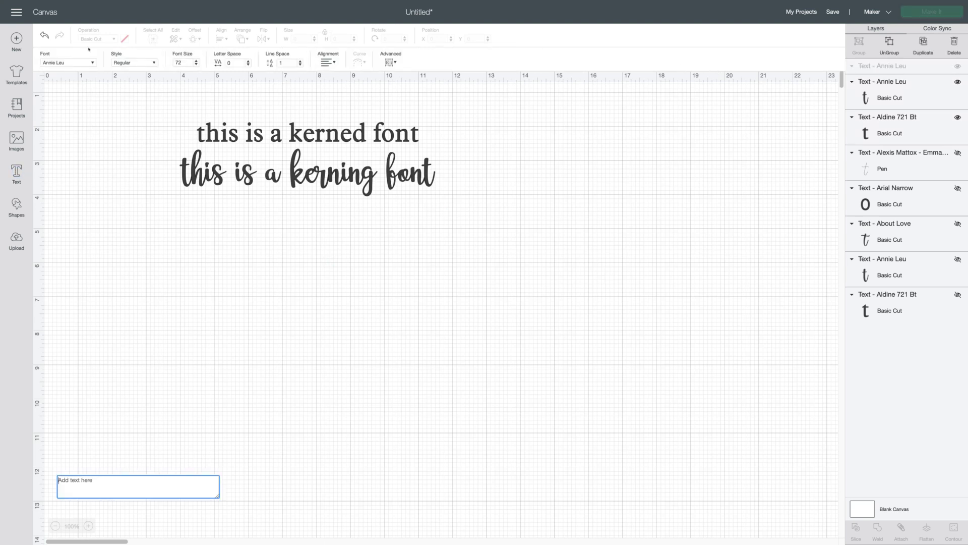
click(59, 61)
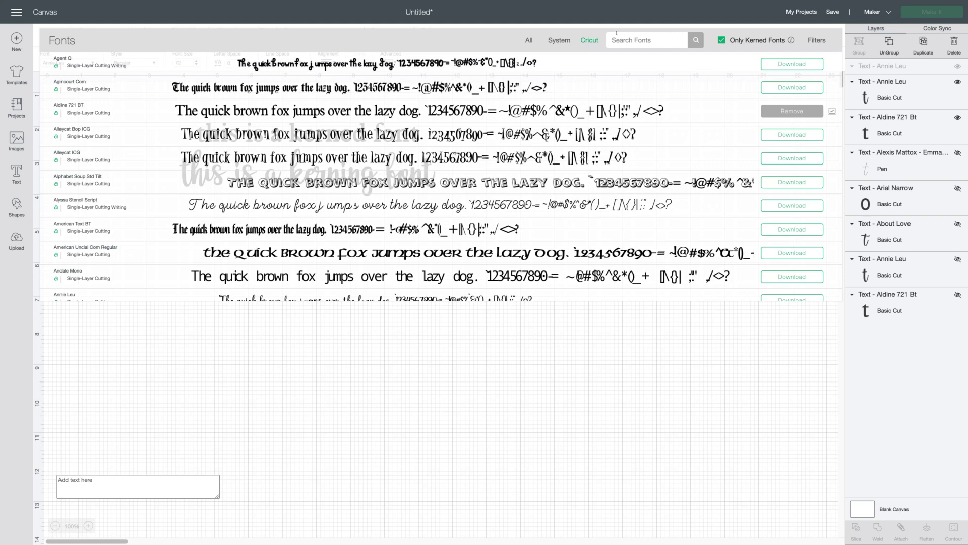
click(559, 40)
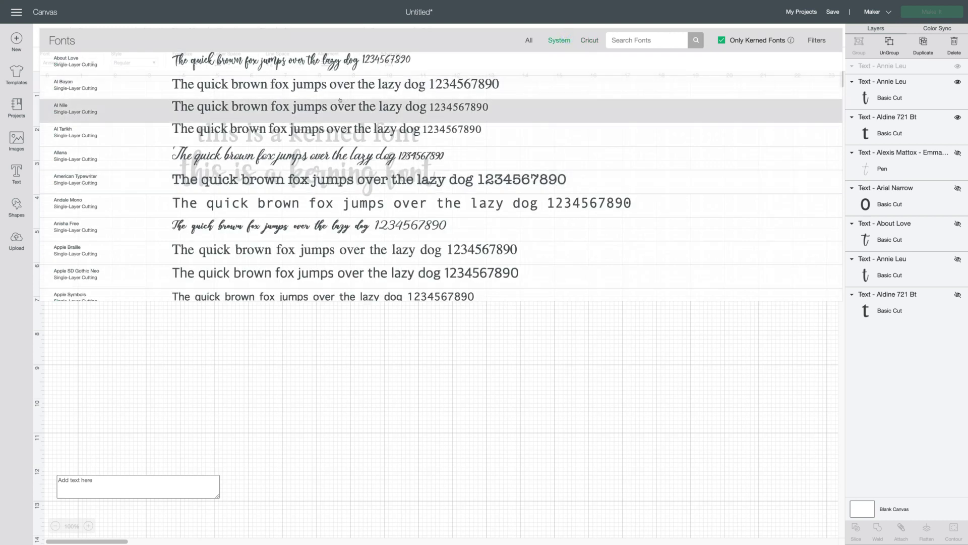
click(353, 59)
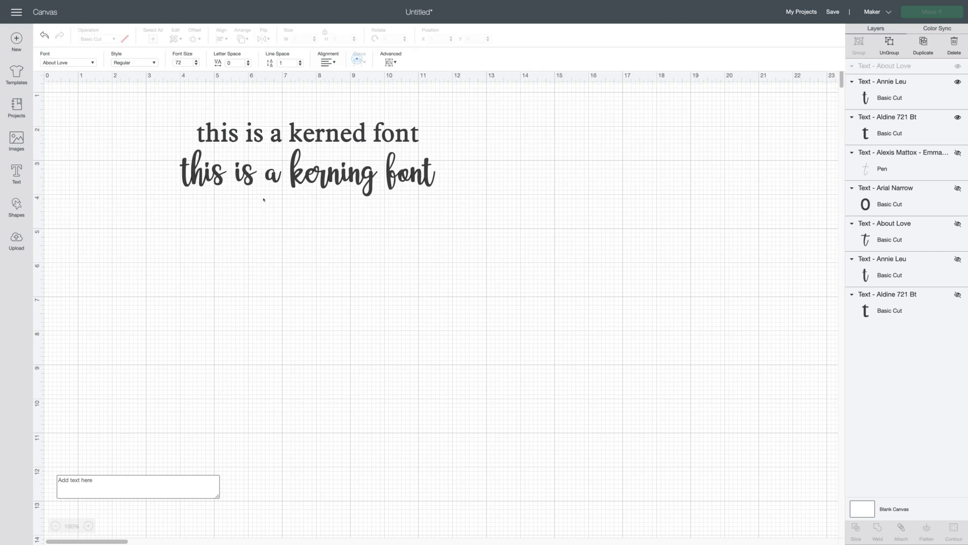
click(174, 485)
text(thi)
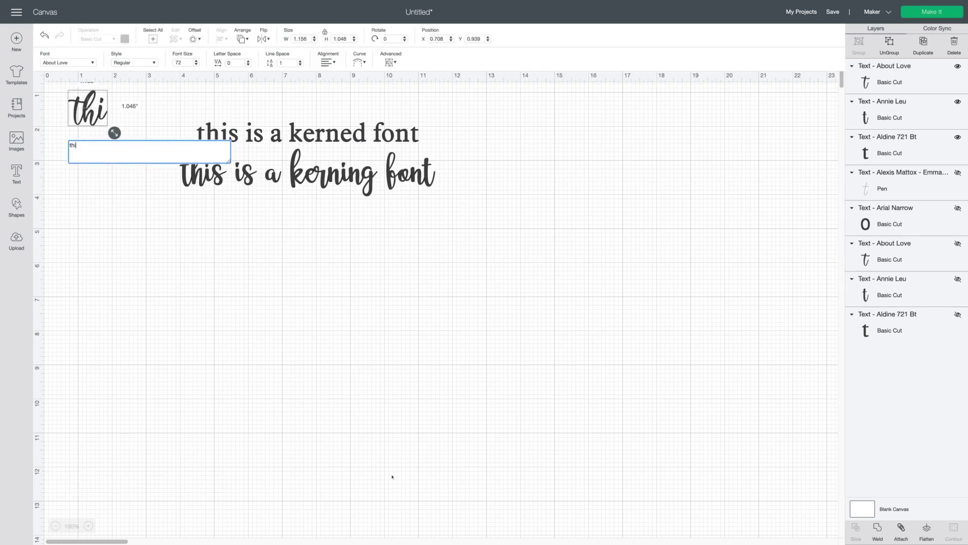
text(s is a)
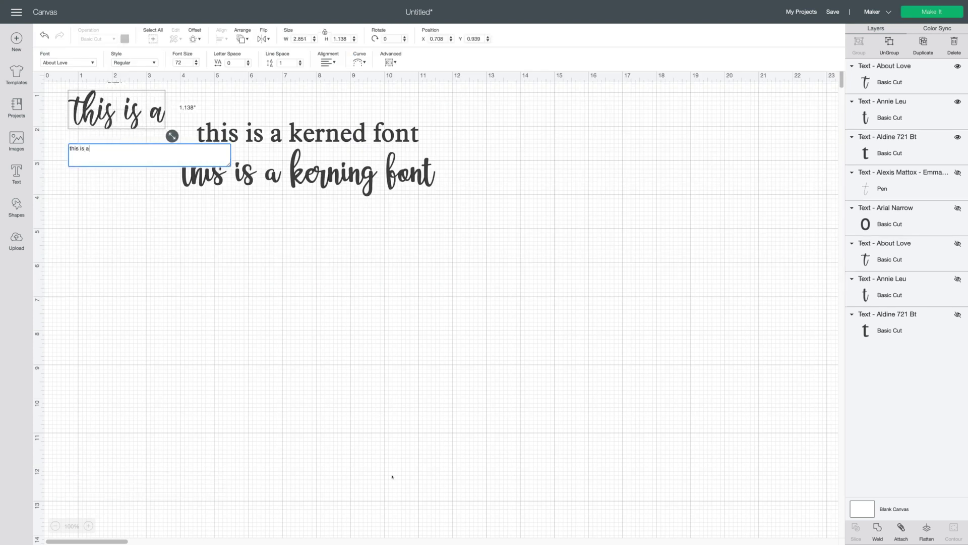
text(bout love)
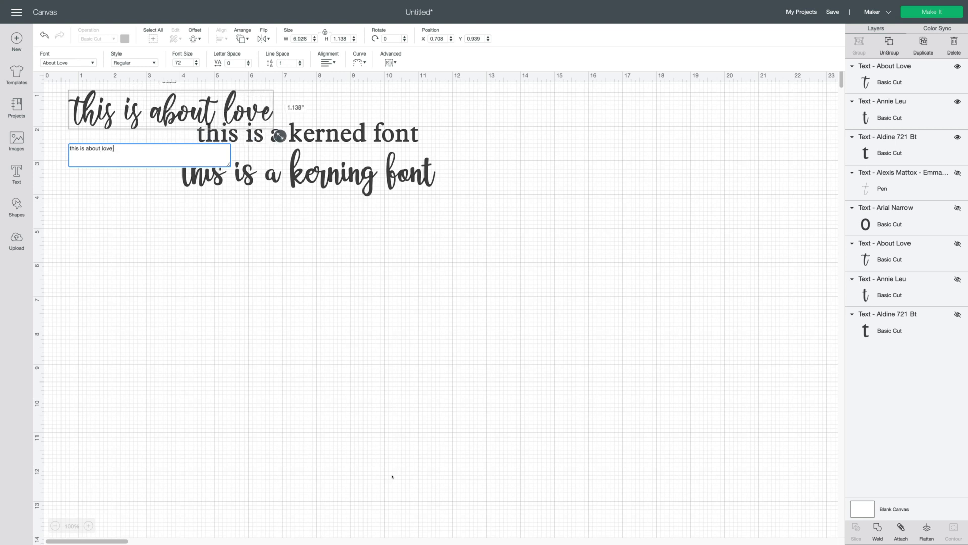
text( font)
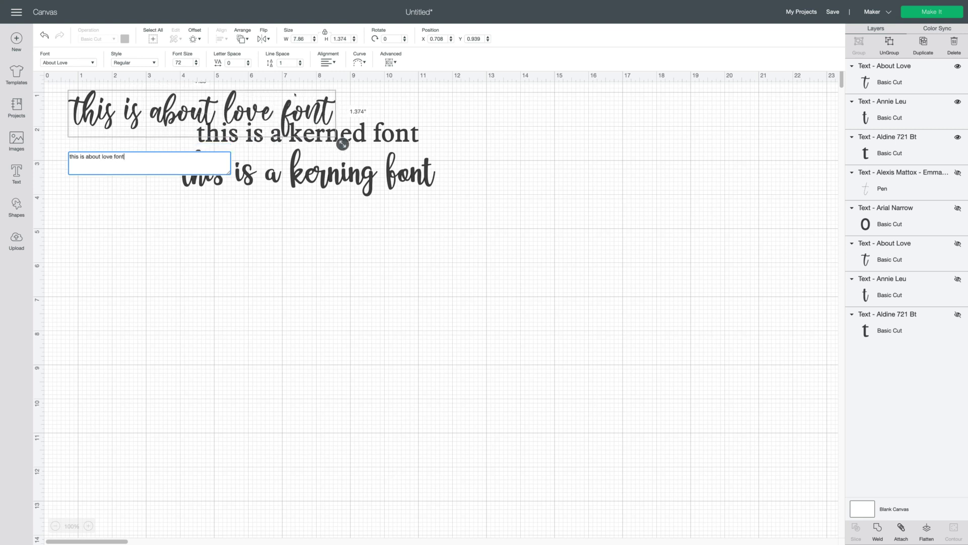
drag(301, 119, 406, 250)
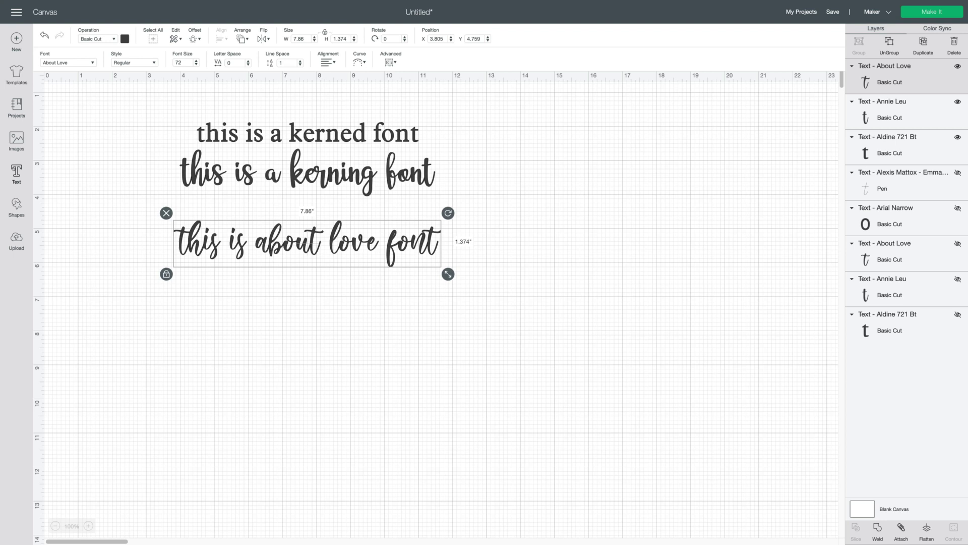
click(16, 172)
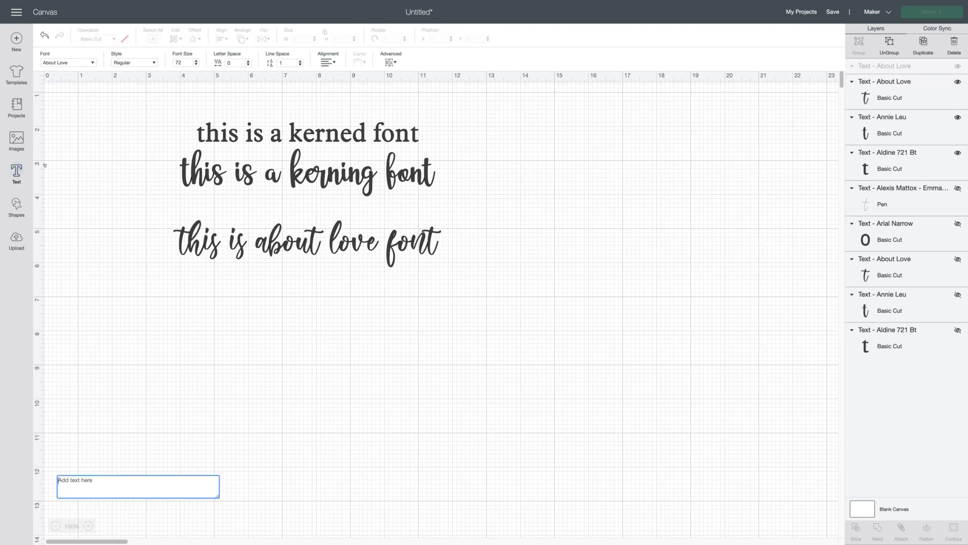
Type 'this font has kerning' in the Arial Narrow font
click(62, 62)
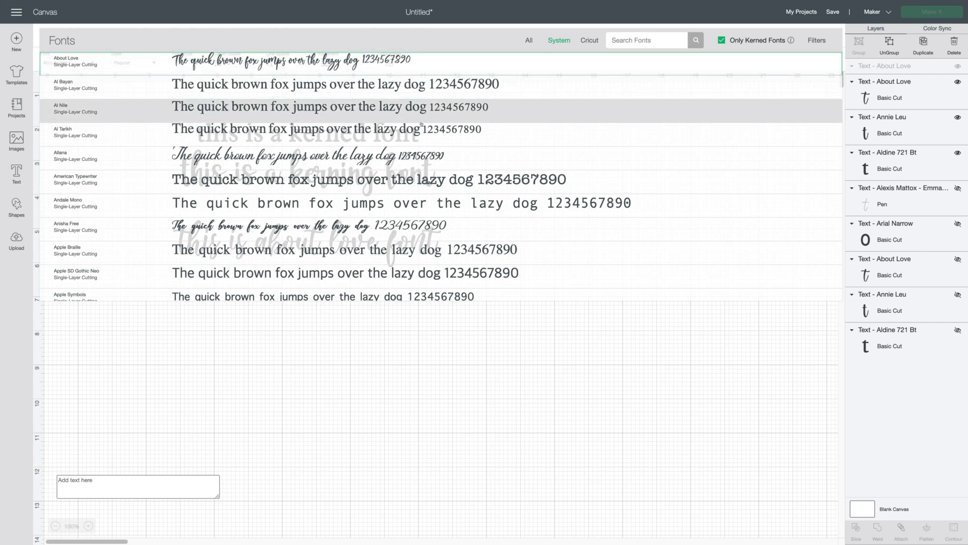
scroll(412, 178, down, 2)
scroll(412, 178, down, 2)
scroll(412, 178, down, 2)
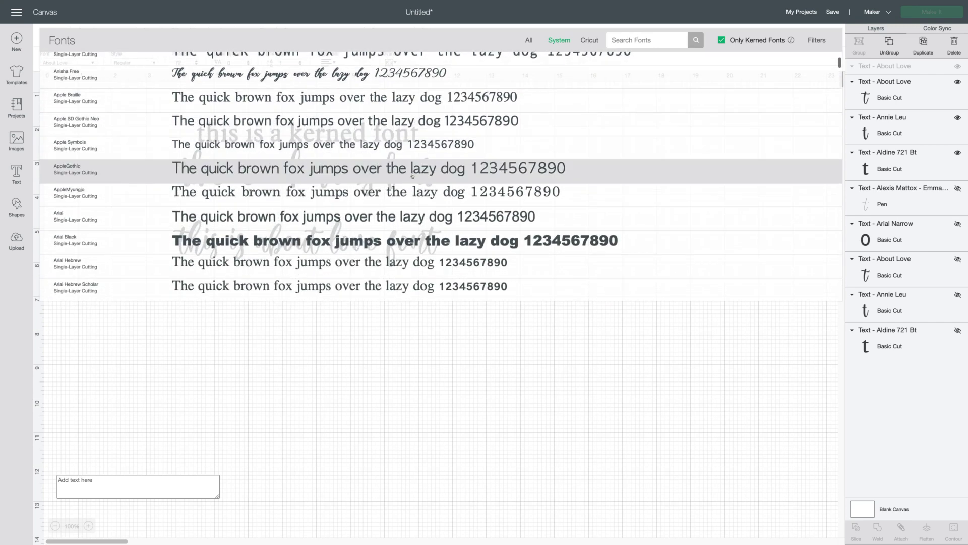
scroll(412, 178, down, 2)
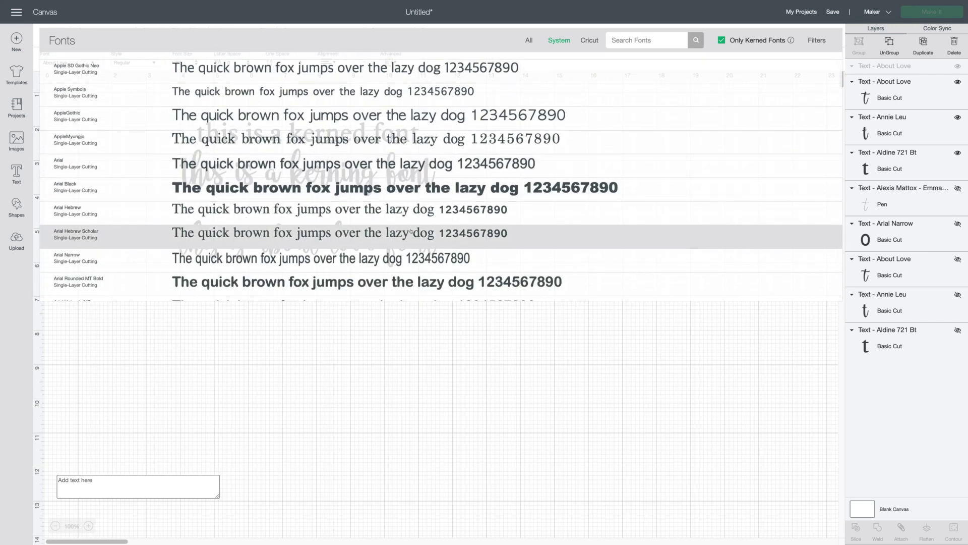
click(407, 259)
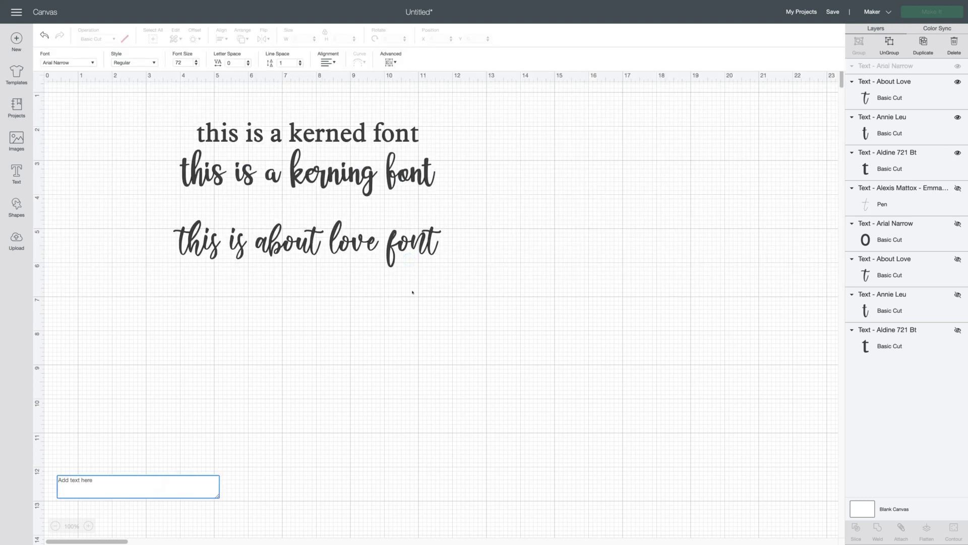
text(this )
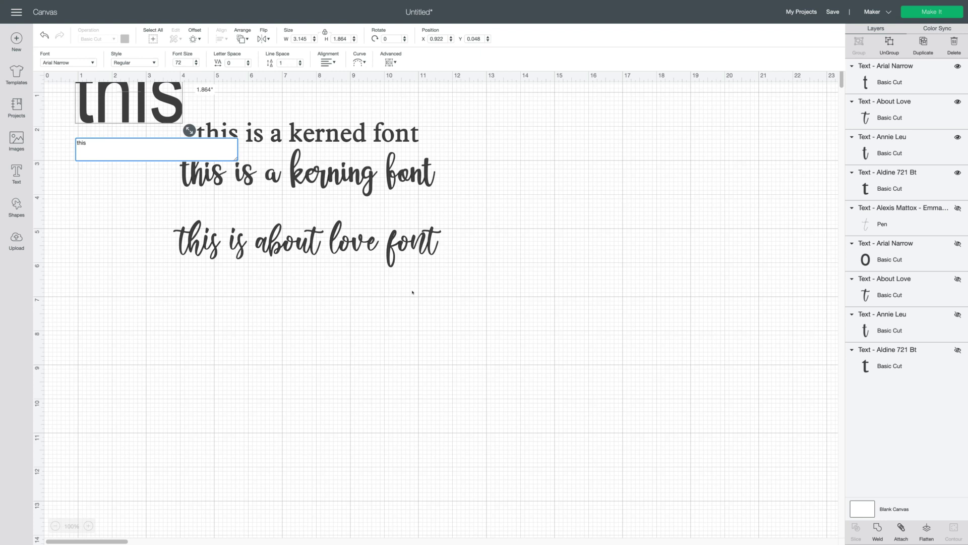
text(font ha)
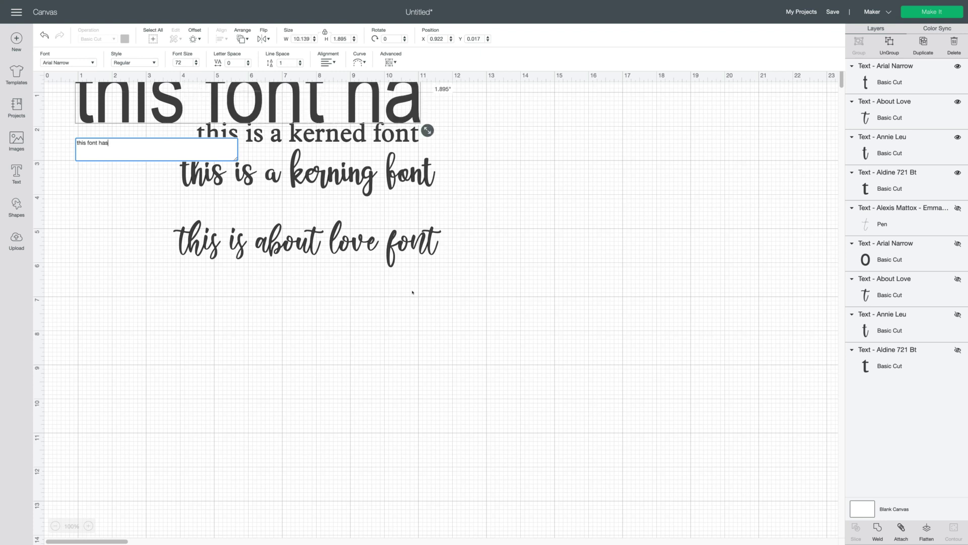
text(s kern)
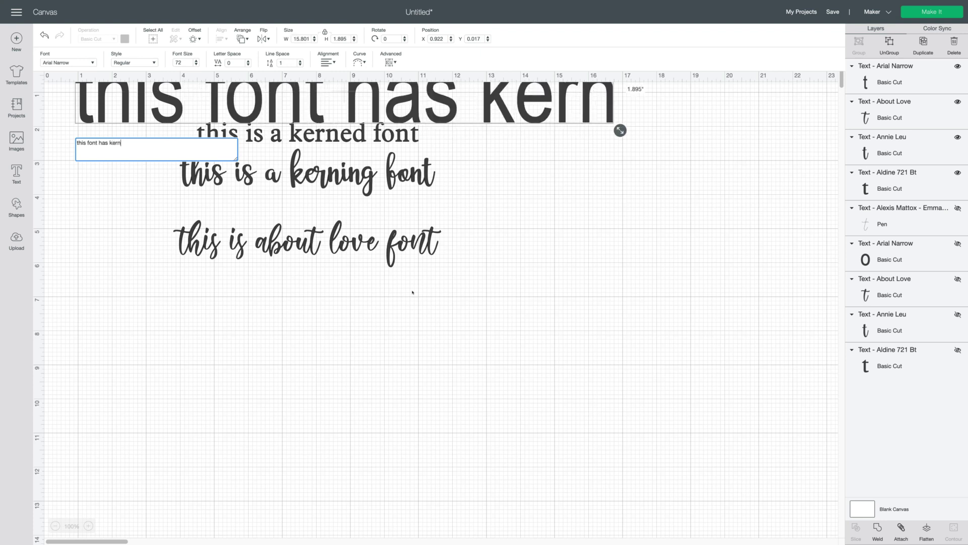
text(ing)
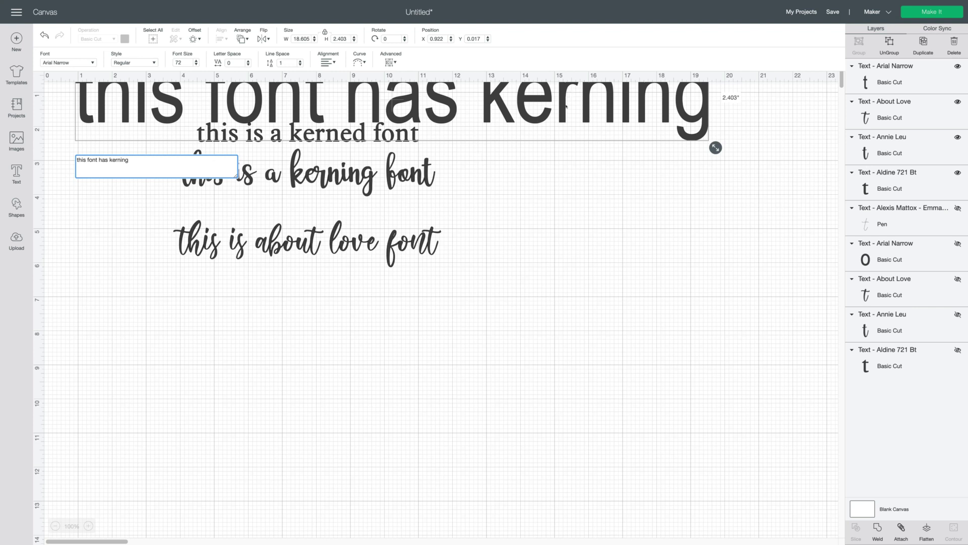
Resize the Arial Narrow line and align it beneath the About Love line
click(566, 105)
drag(565, 106, 555, 308)
drag(714, 386, 272, 308)
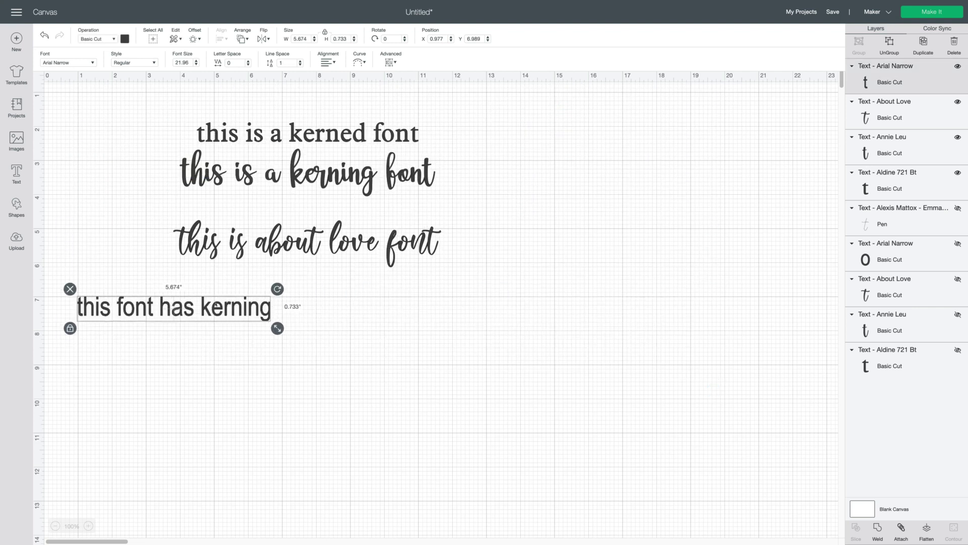
drag(174, 309, 300, 281)
mouse_move(403, 301)
mouse_down()
mouse_move(467, 309)
mouse_move(412, 286)
mouse_up()
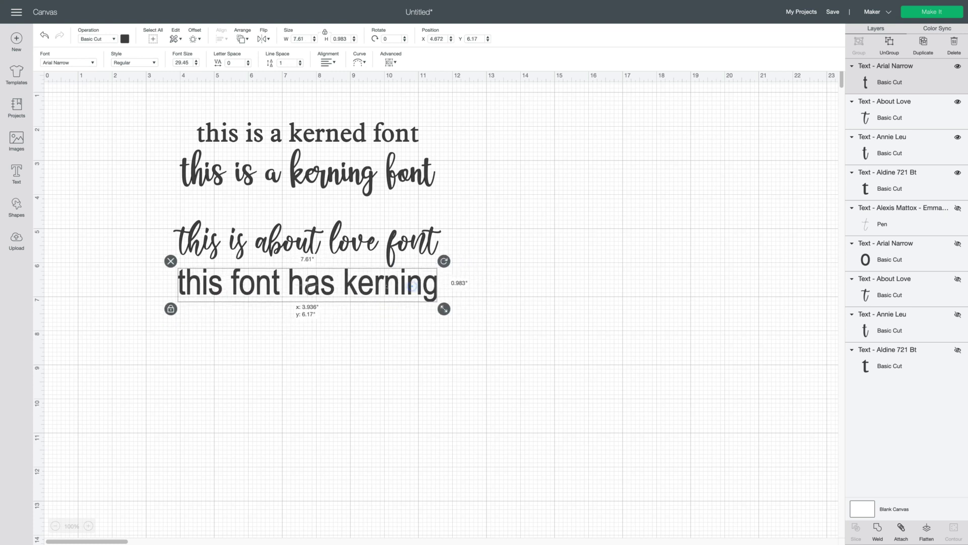
click(516, 305)
click(12, 172)
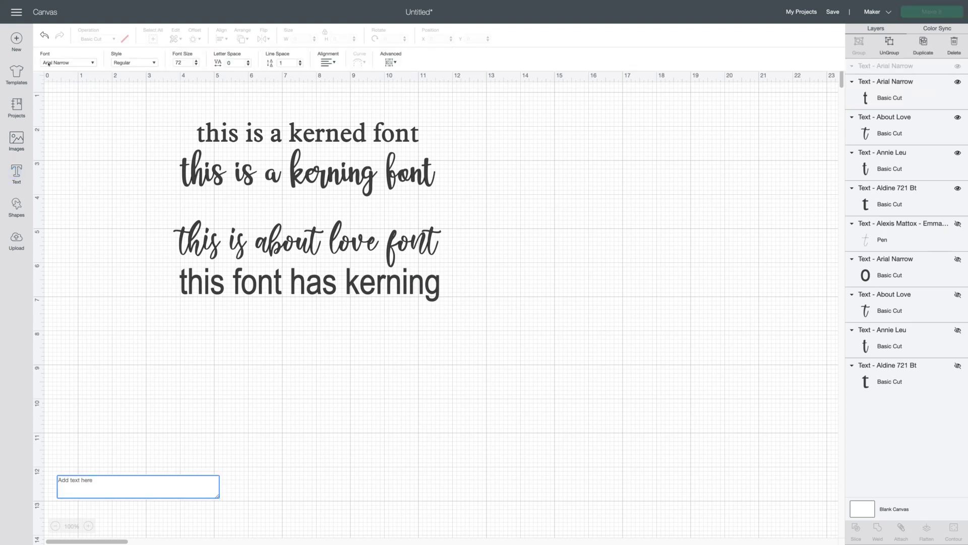
Browse all system fonts with Only Kerned Fonts turned off
click(49, 62)
click(720, 40)
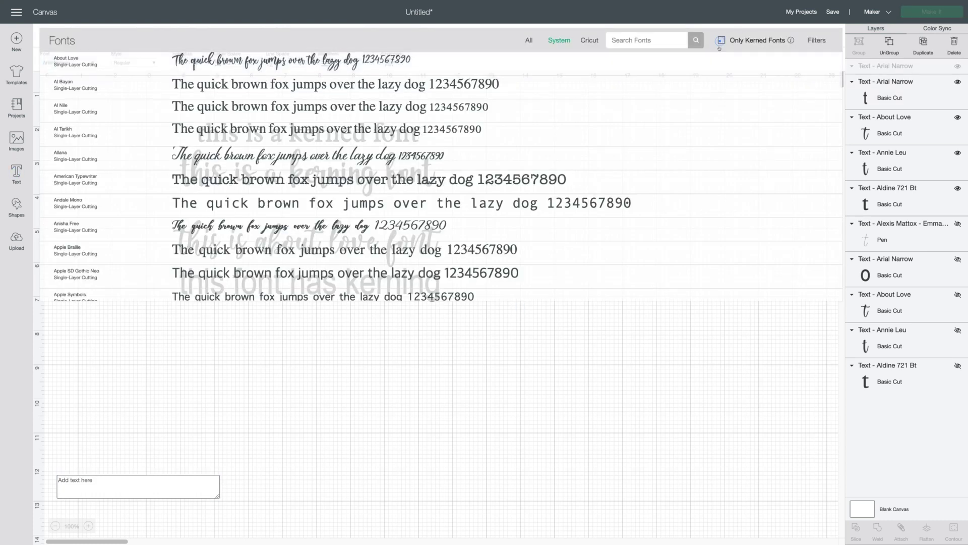
scroll(728, 121, down, 5)
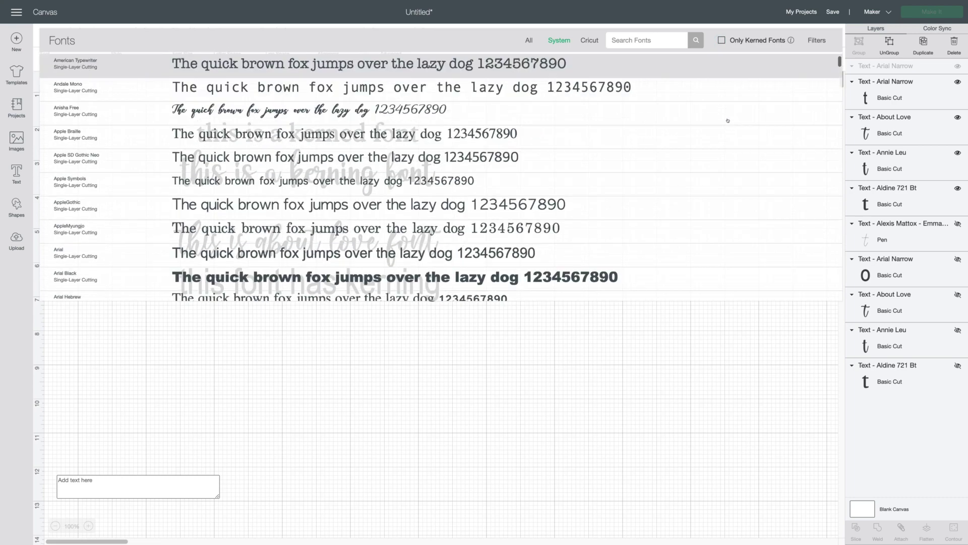
scroll(728, 120, down, 5)
scroll(728, 121, down, 5)
scroll(727, 120, down, 5)
scroll(728, 121, up, 5)
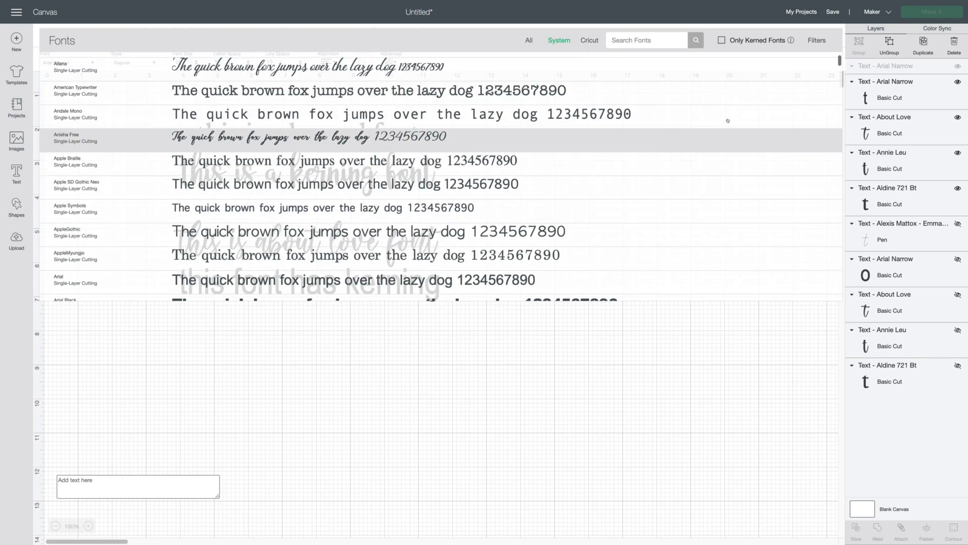
scroll(728, 121, up, 5)
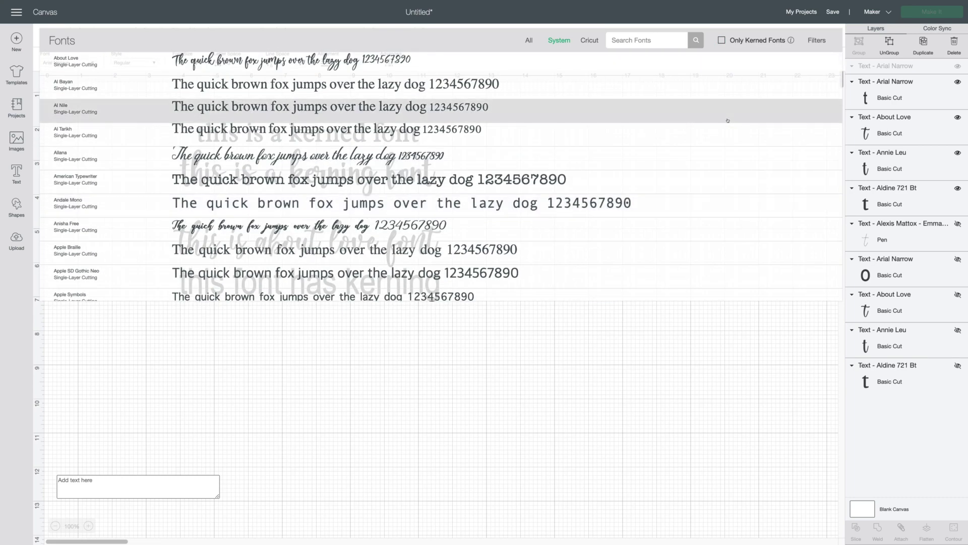
Compare kerned and non-kerned Cricut fonts, then pick Alexis Mattox - Emma Rae
click(588, 40)
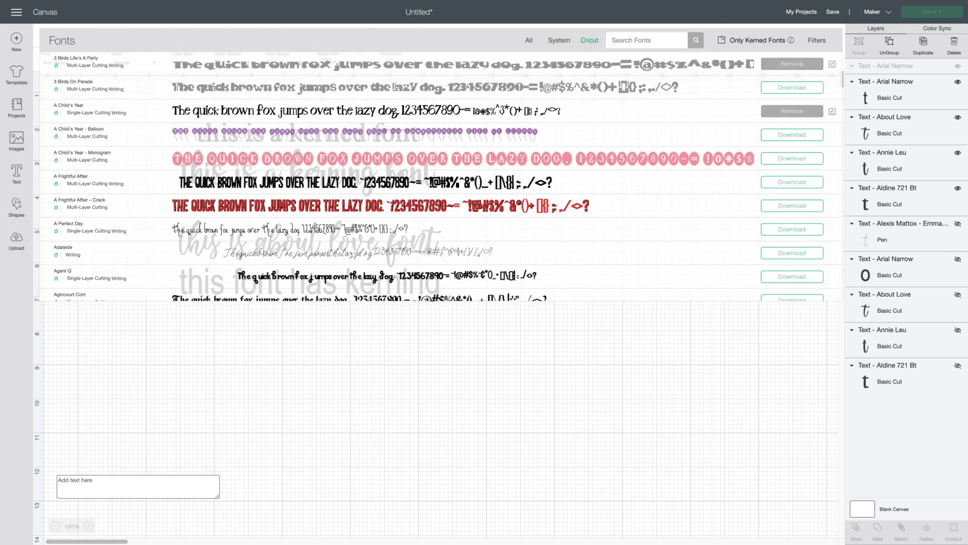
click(721, 40)
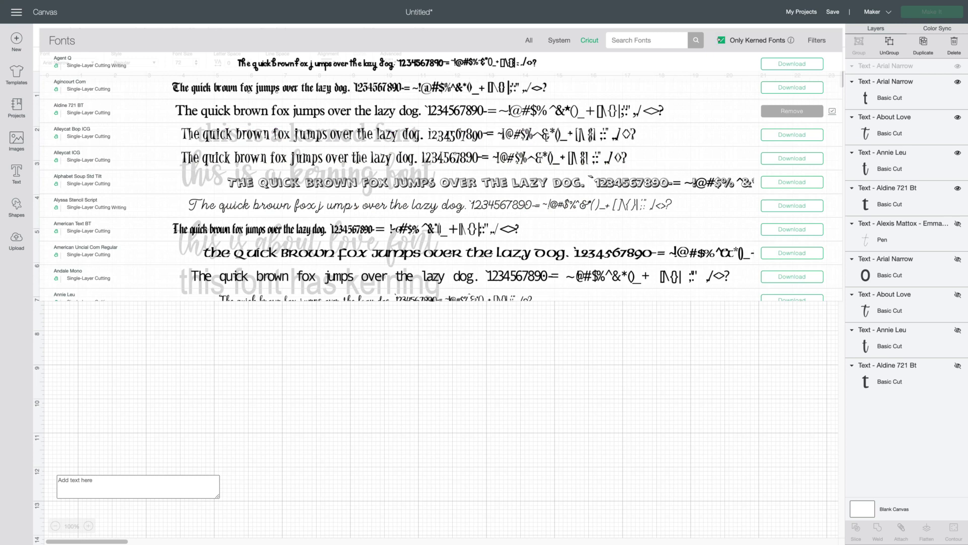
click(721, 40)
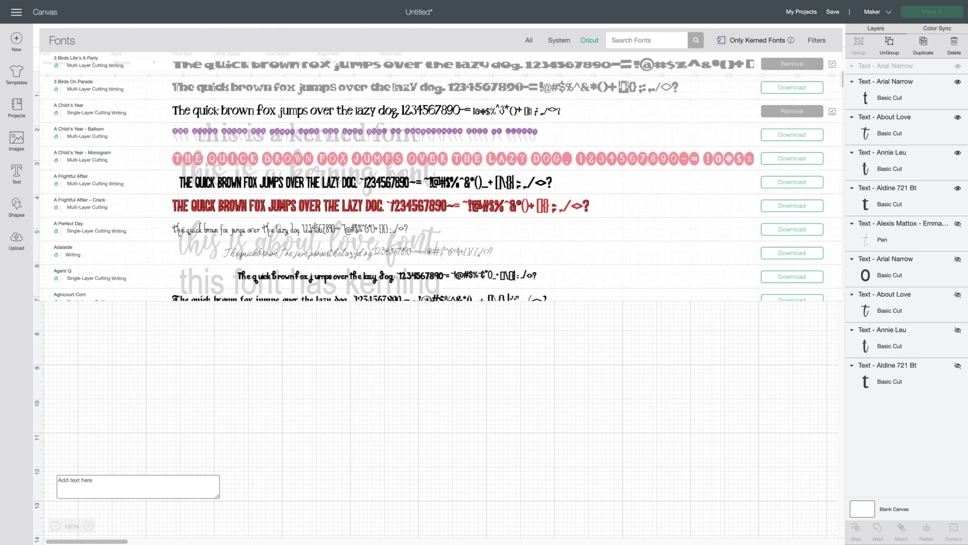
scroll(602, 148, down, 3)
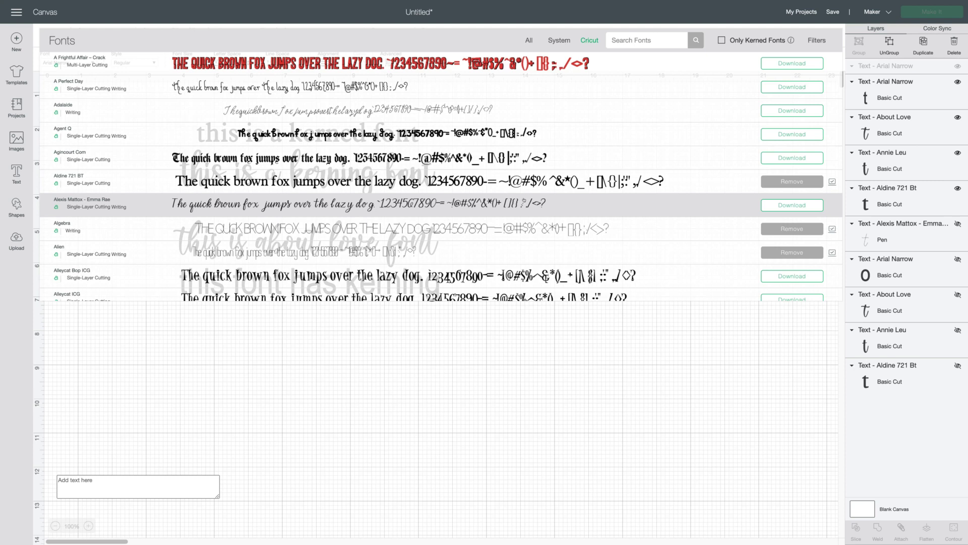
click(527, 202)
Type 'this font does not have kerning data' into the Emma Rae text box
click(150, 478)
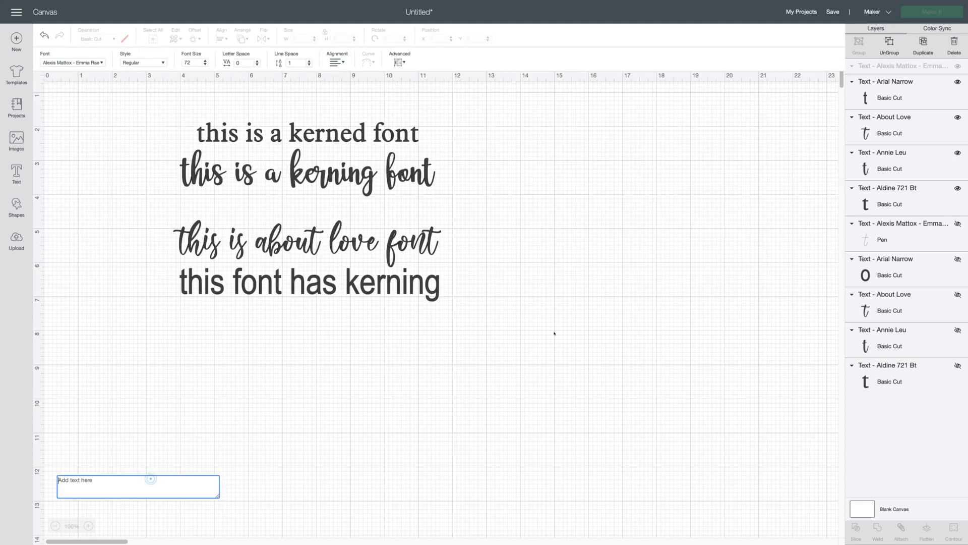
text(this)
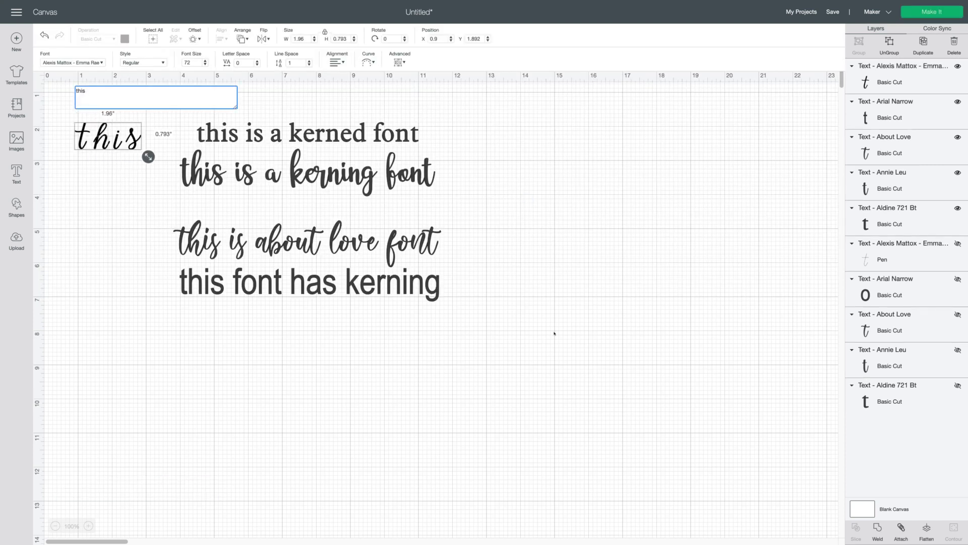
text( font doe)
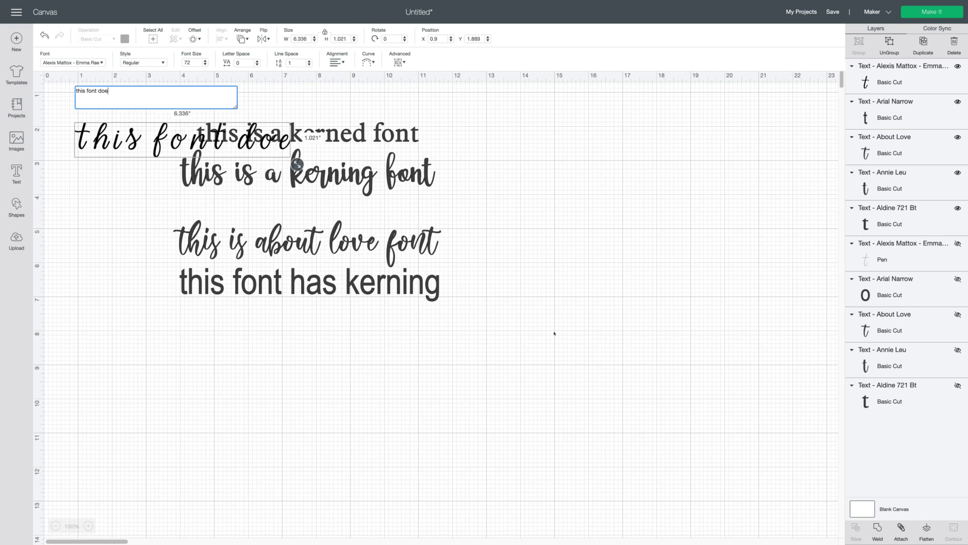
text(s not ha)
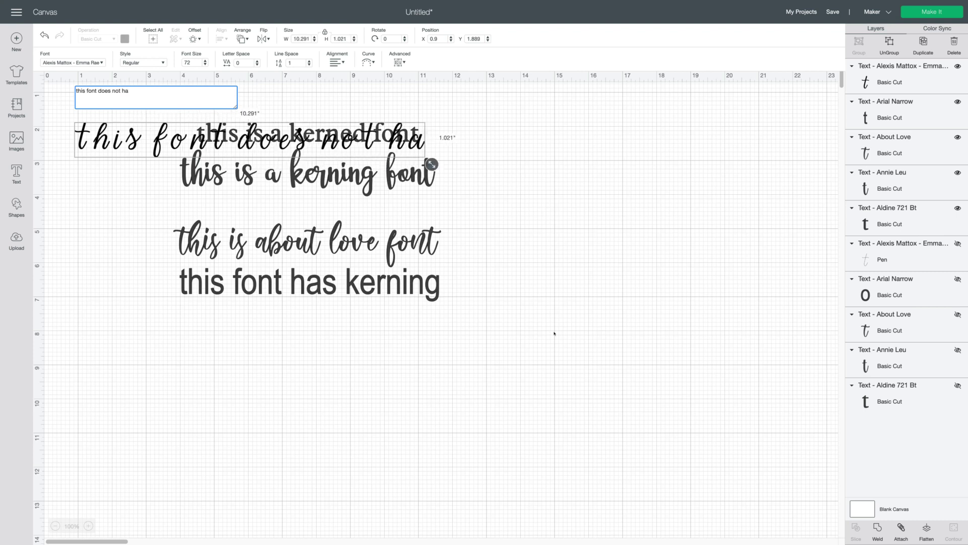
text(ve ke)
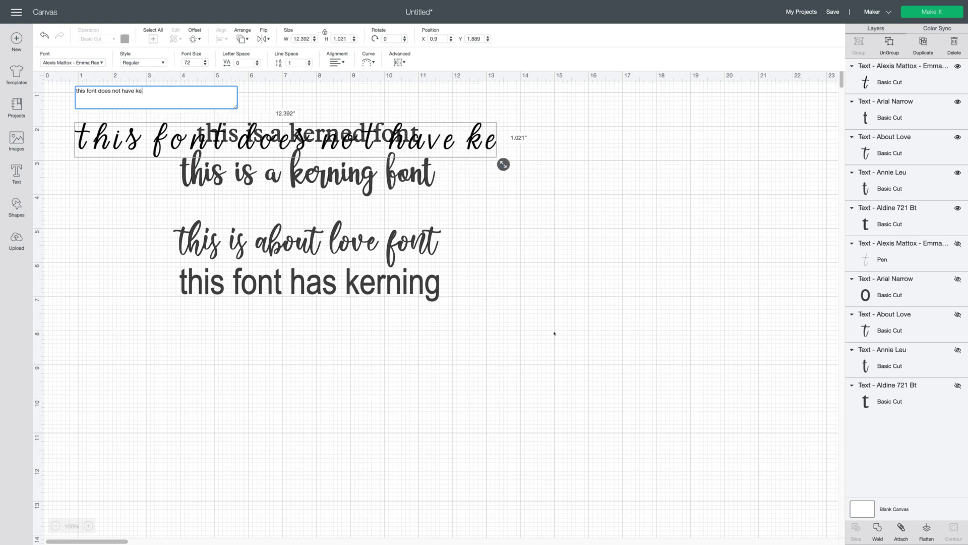
text(rning data)
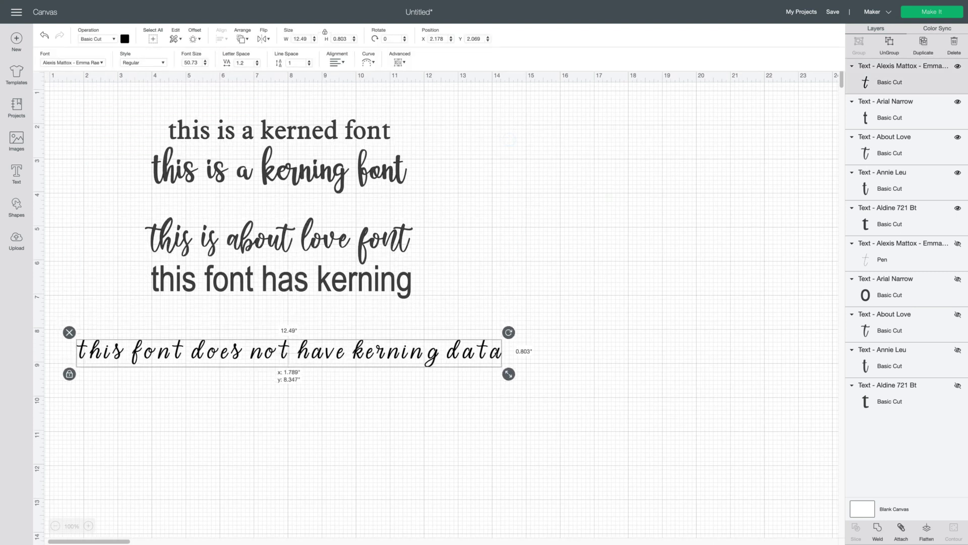
click(607, 353)
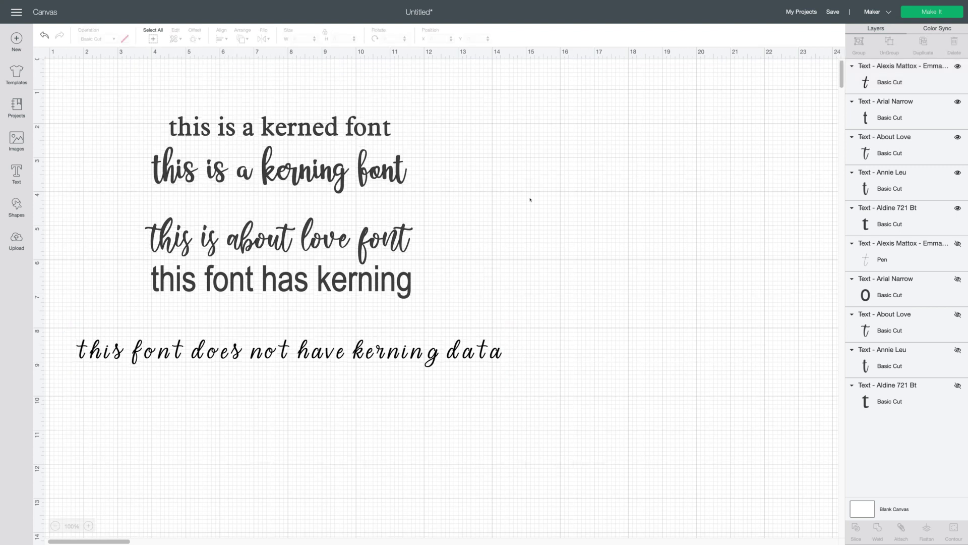
click(332, 130)
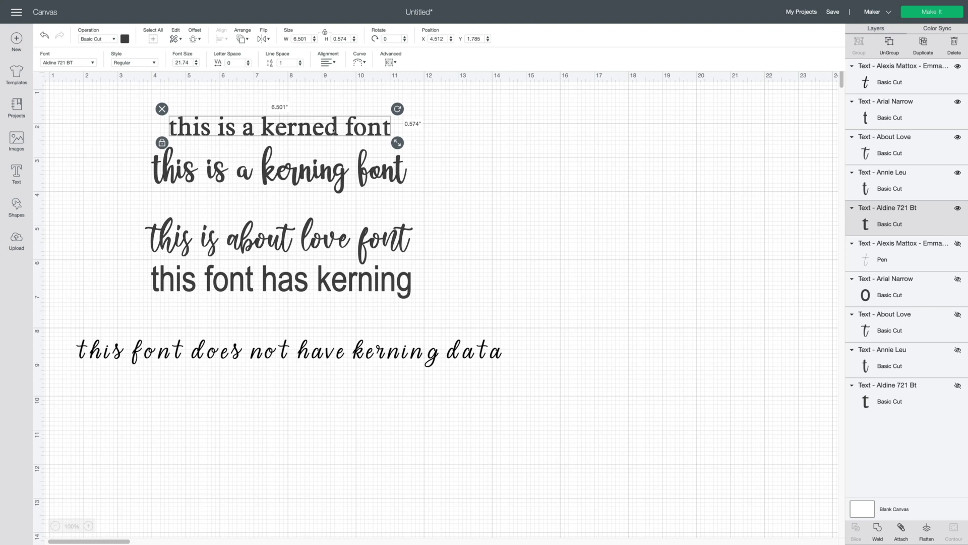
drag(321, 152, 321, 180)
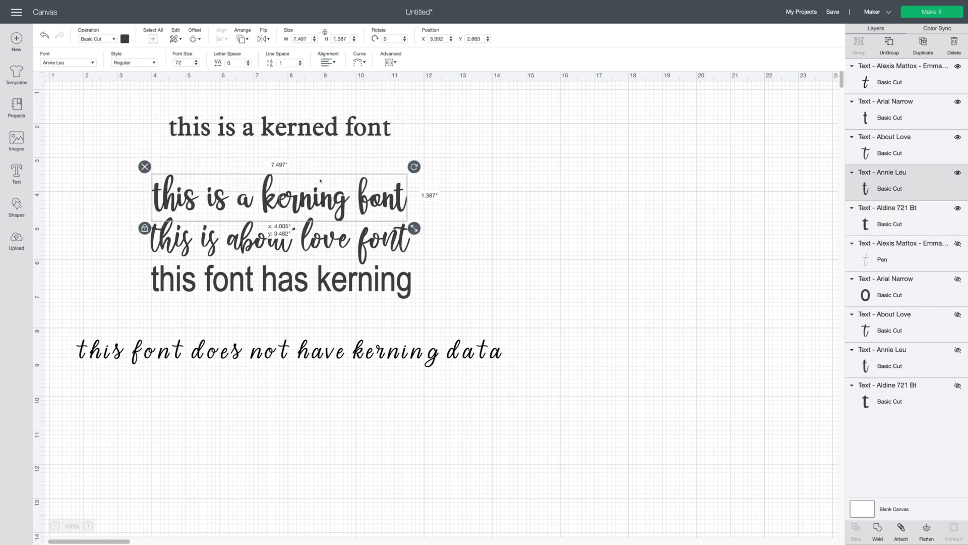
click(315, 127)
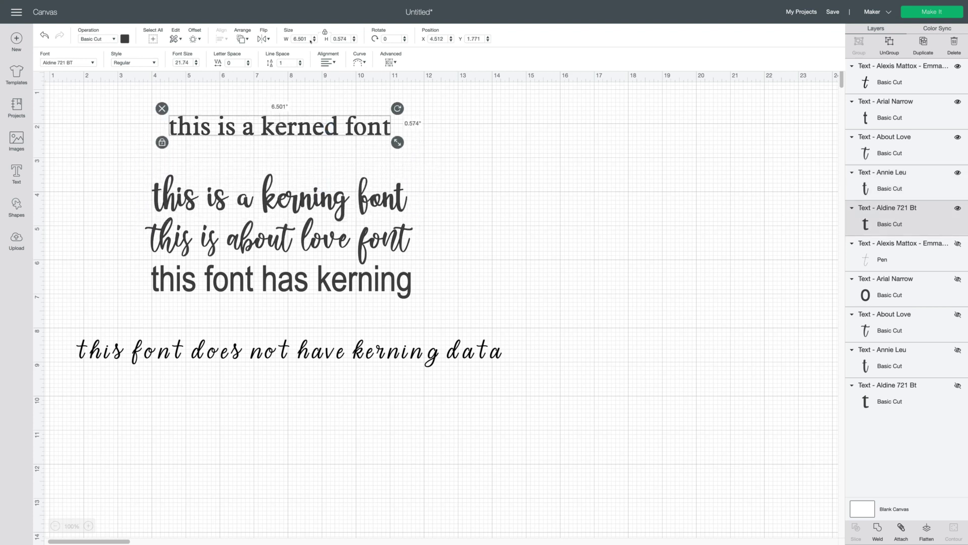
Curve the Aldine 'this is a kerned font' line into an arc using the Curve diameter slider
click(359, 62)
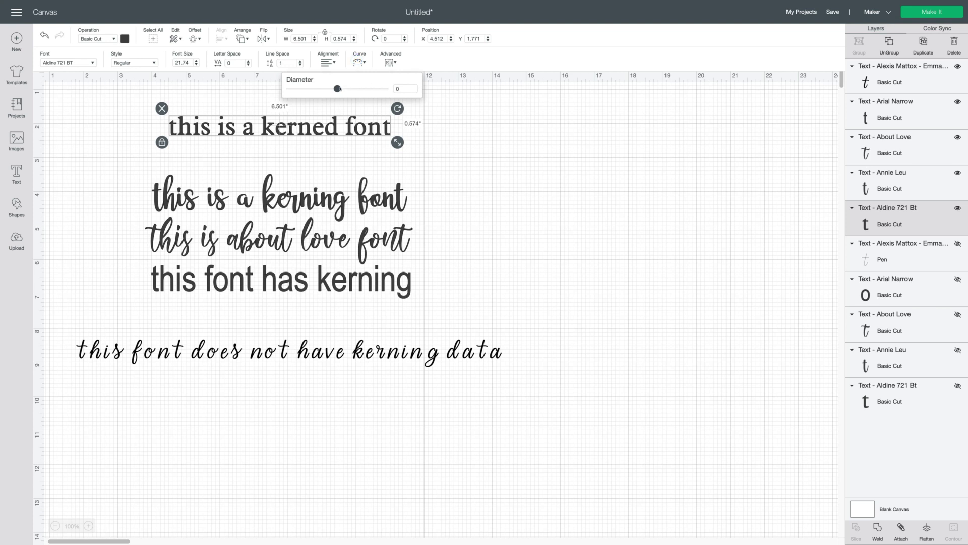
drag(338, 88, 339, 88)
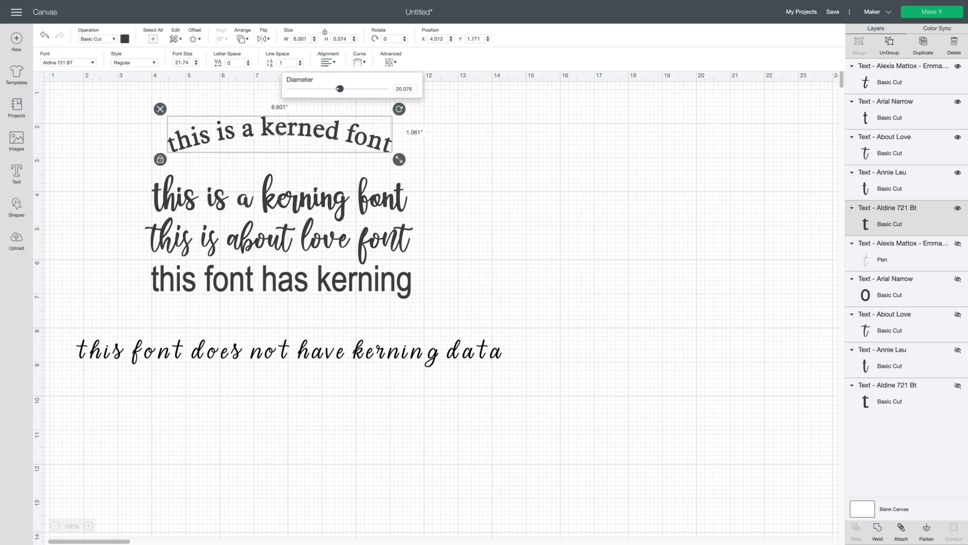
click(448, 164)
click(383, 146)
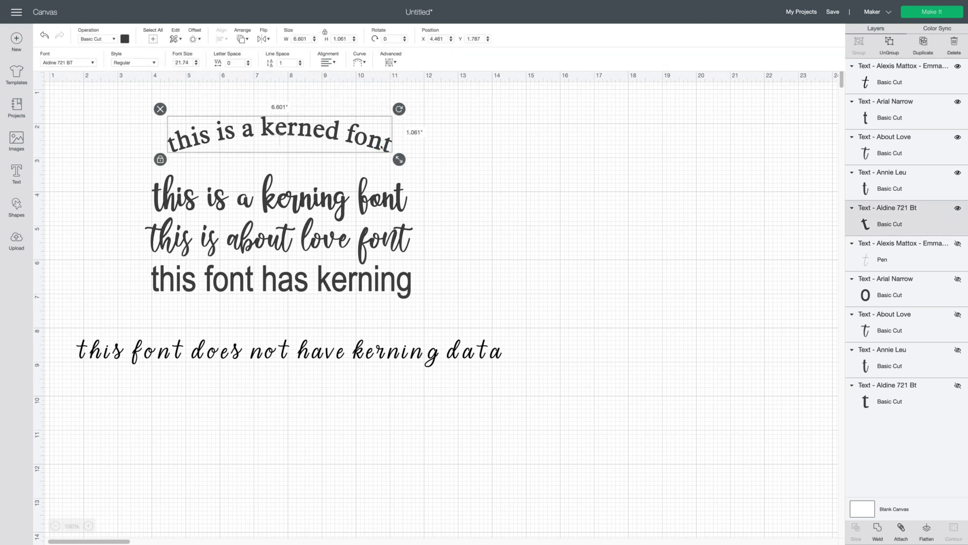